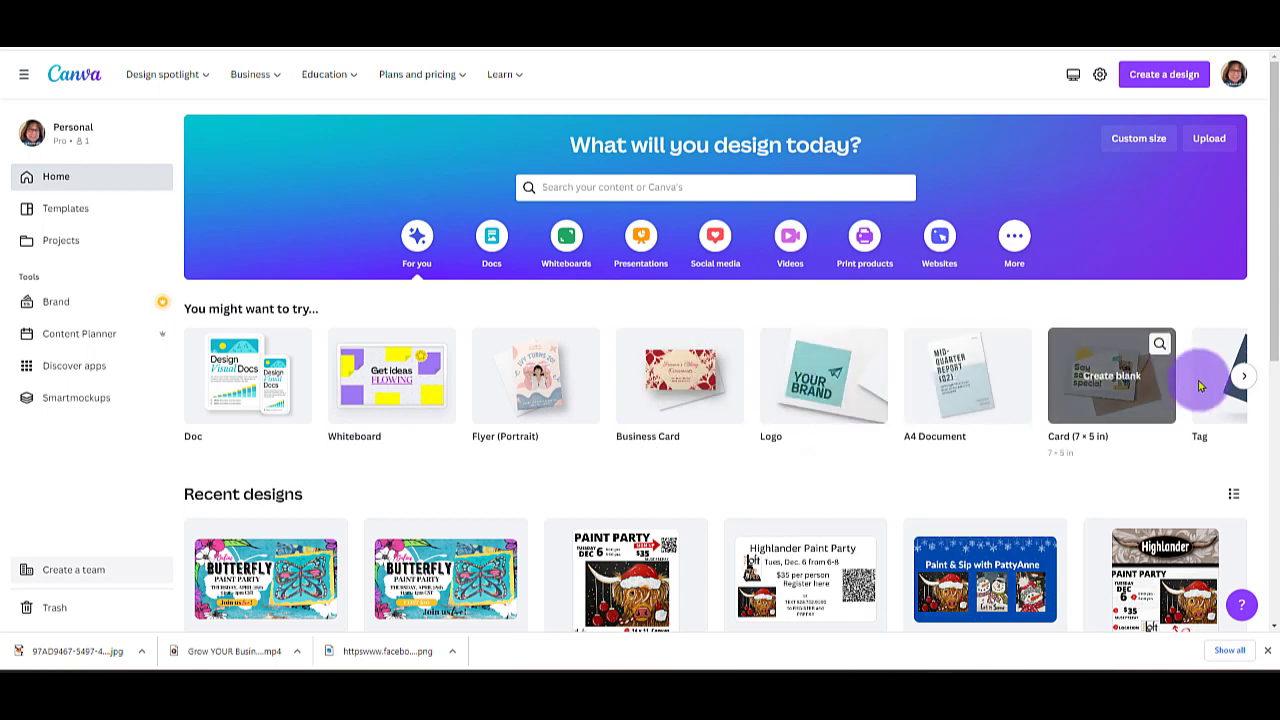
# Create a blank 3.5 × 2 in business card design and show the uploaded images.
pyautogui.click(1244, 378)
pyautogui.click(1245, 378)
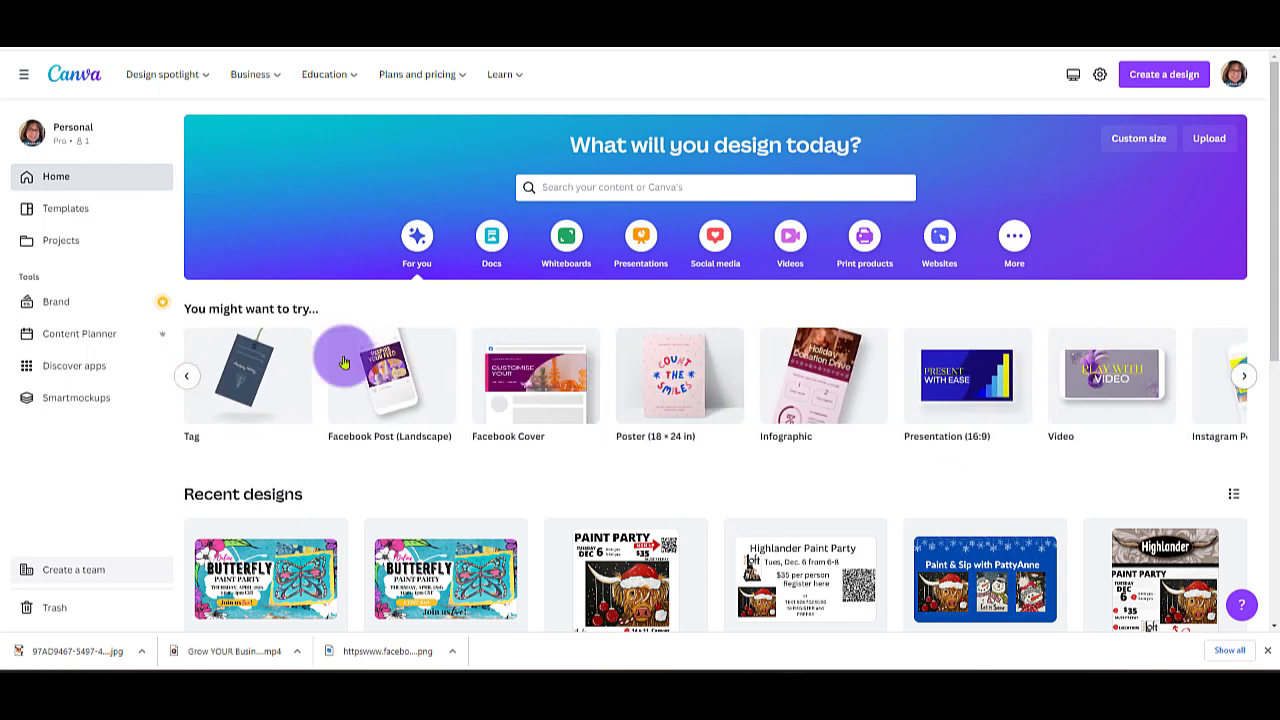
pyautogui.click(190, 378)
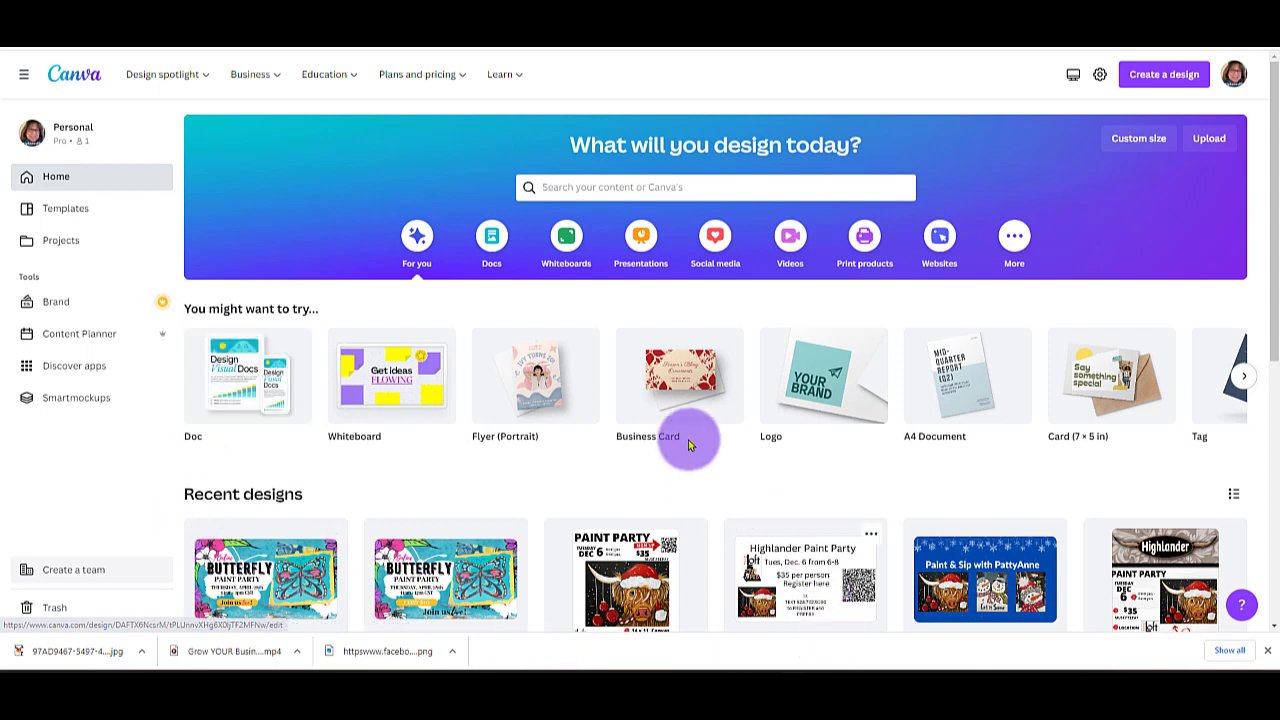
pyautogui.click(670, 383)
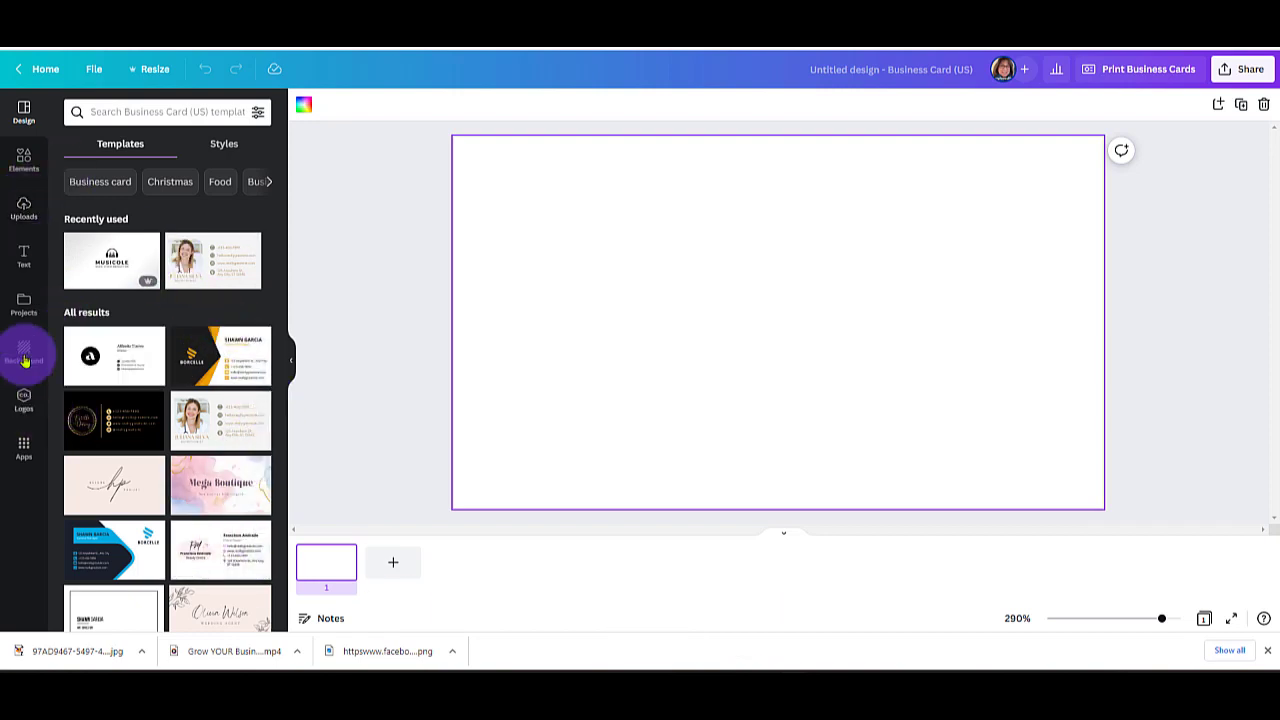
pyautogui.click(24, 210)
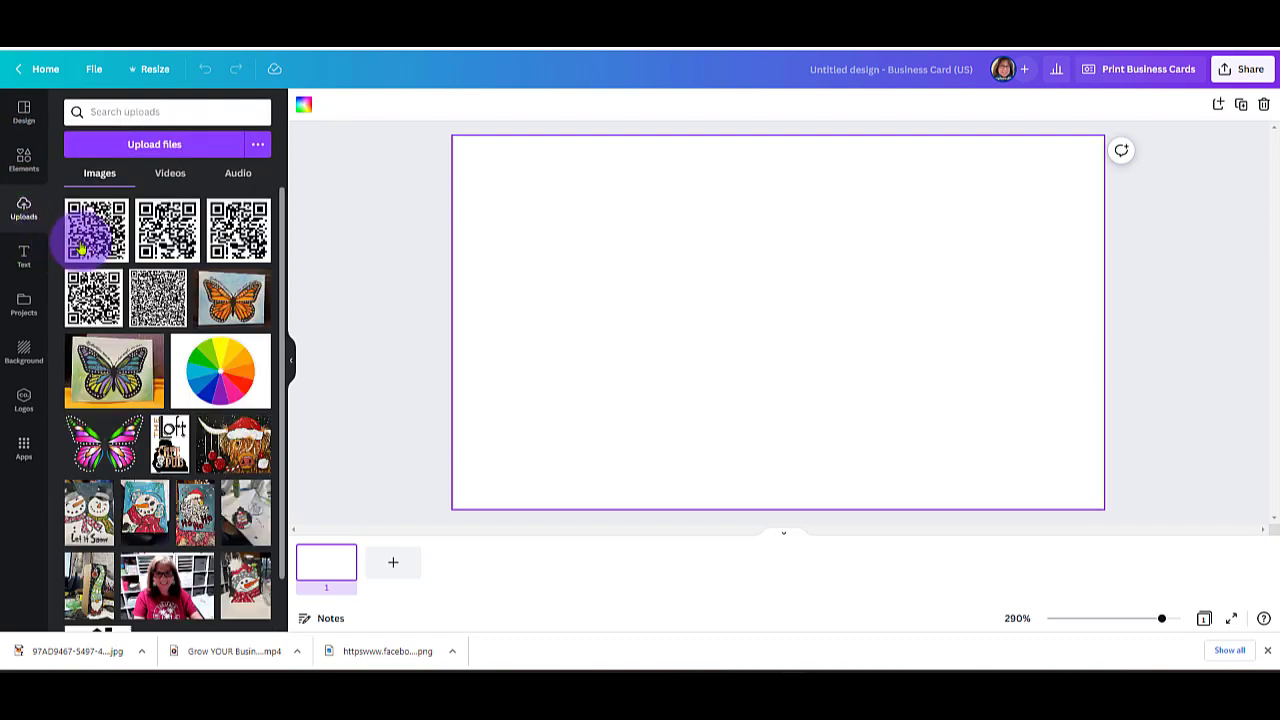
pyautogui.click(160, 144)
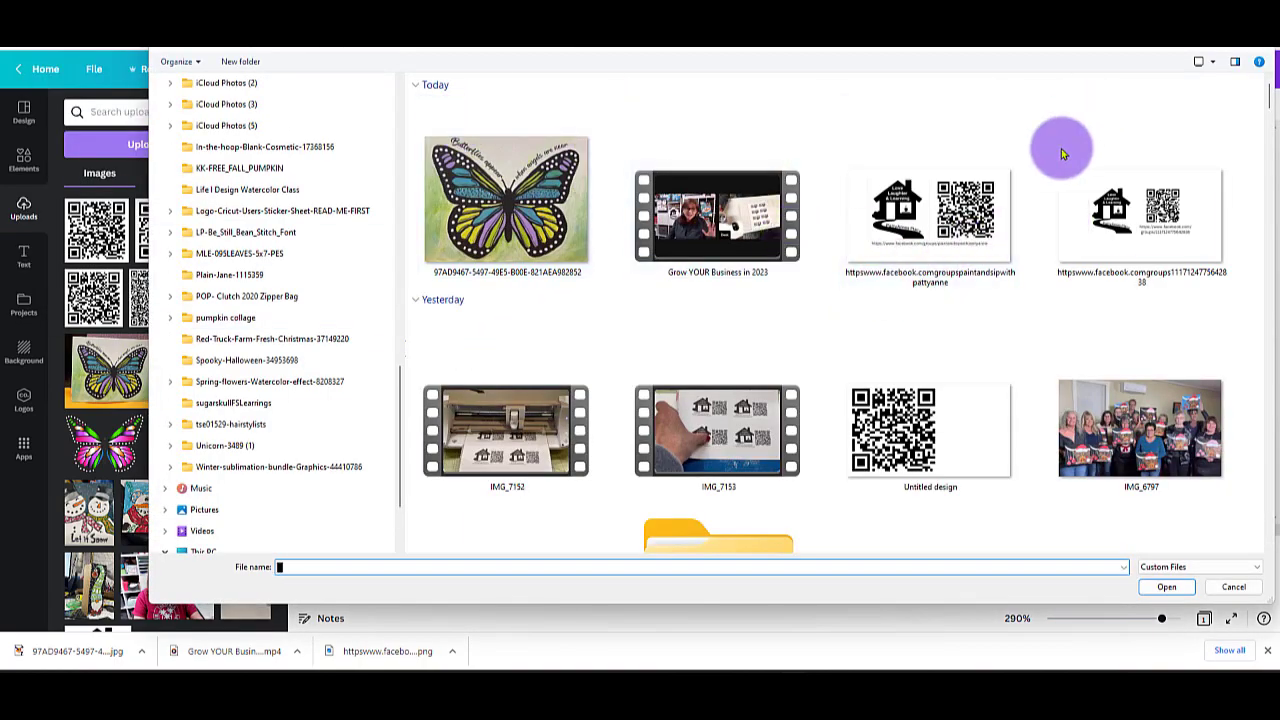
pyautogui.scroll(-3, 851, 469)
pyautogui.scroll(3, 1022, 296)
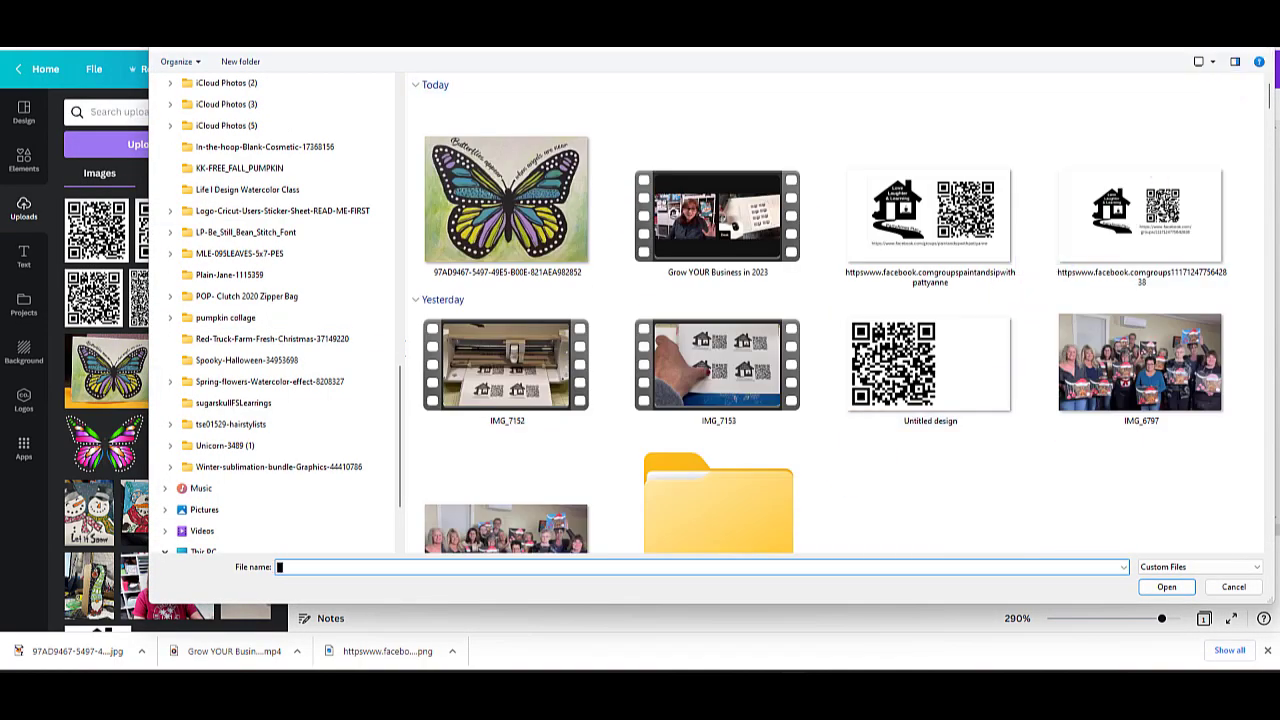
pyautogui.click(1257, 14)
# Add the uploaded house logo to the card, enlarge it to about 1.5 × 1.5 in and move it to the card's left half.
pyautogui.scroll(-1, 245, 430)
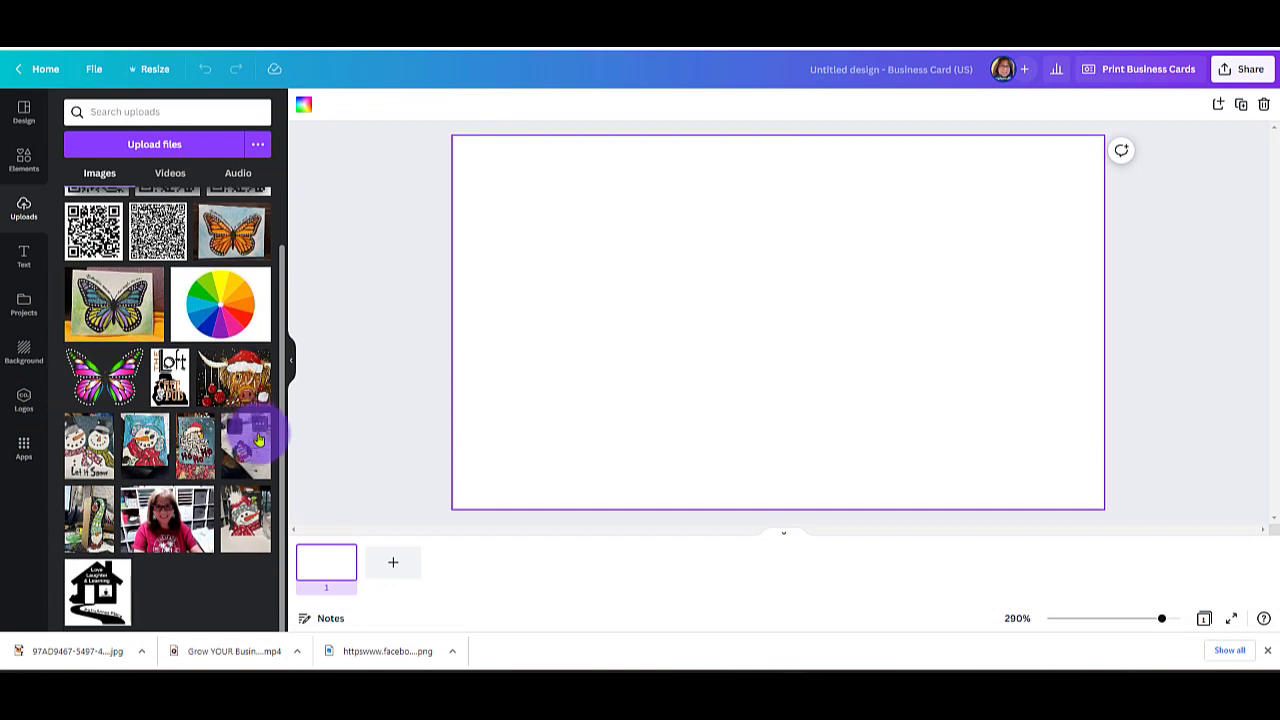
pyautogui.click(100, 607)
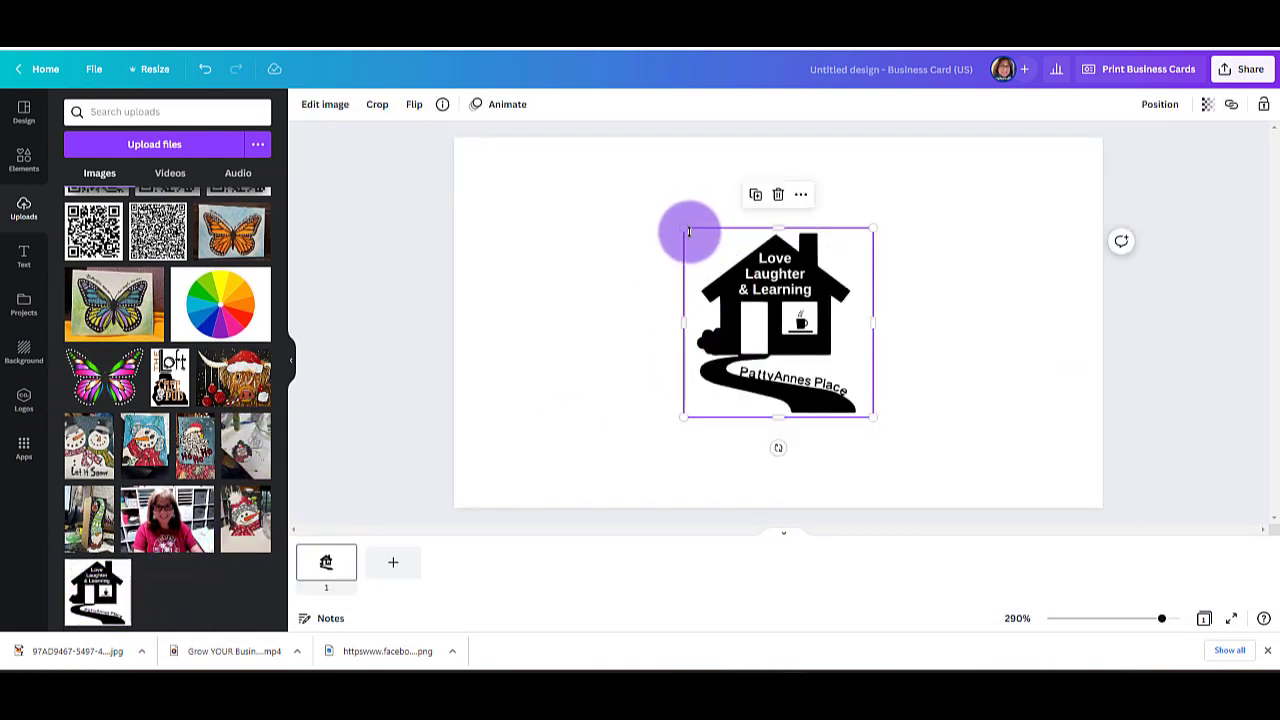
pyautogui.moveTo(685, 228); pyautogui.dragTo(531, 211)
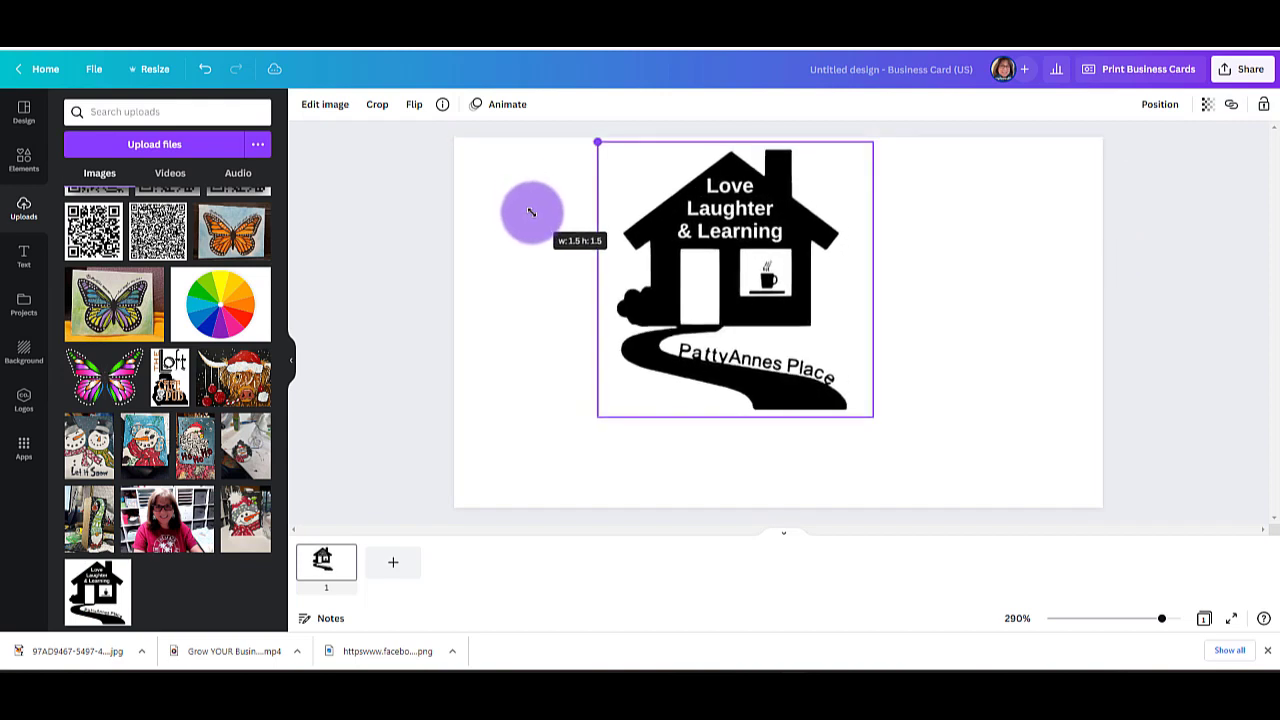
pyautogui.moveTo(791, 300); pyautogui.dragTo(709, 306)
pyautogui.click(966, 309)
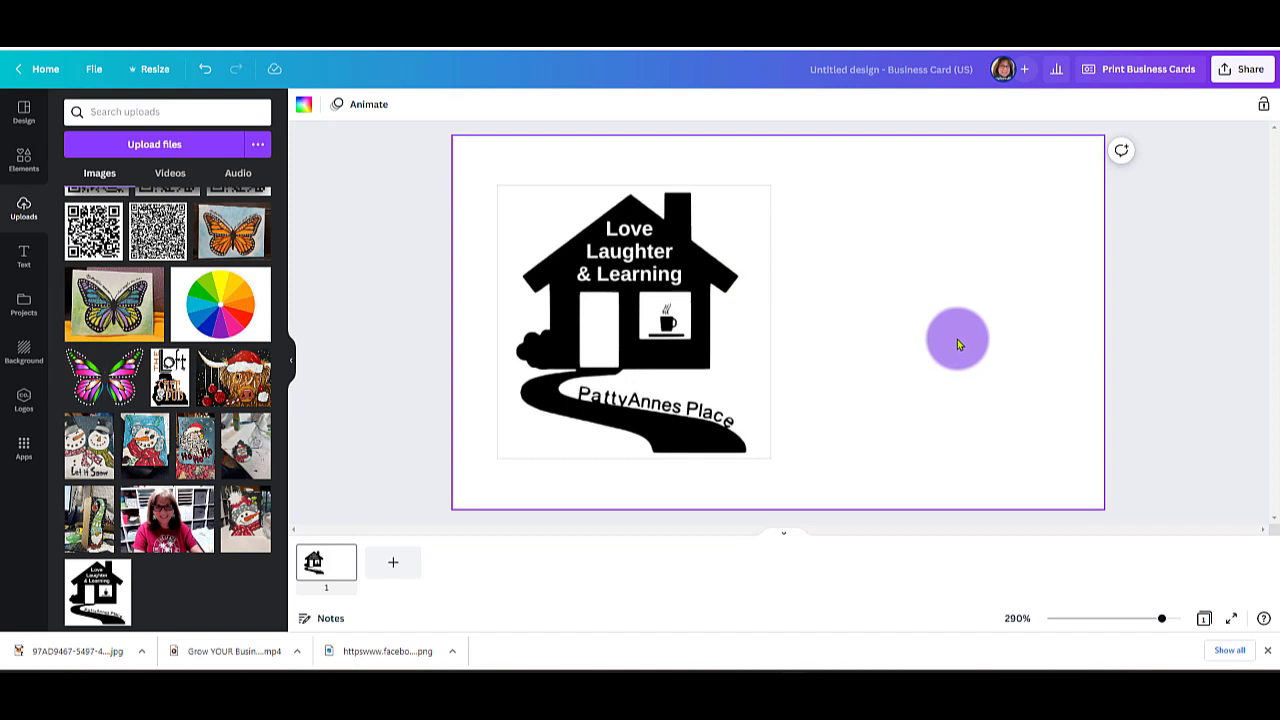
# Switch to the Facebook page of the Paint and Sip group and copy its web address.
pyautogui.scroll(1, 157, 240)
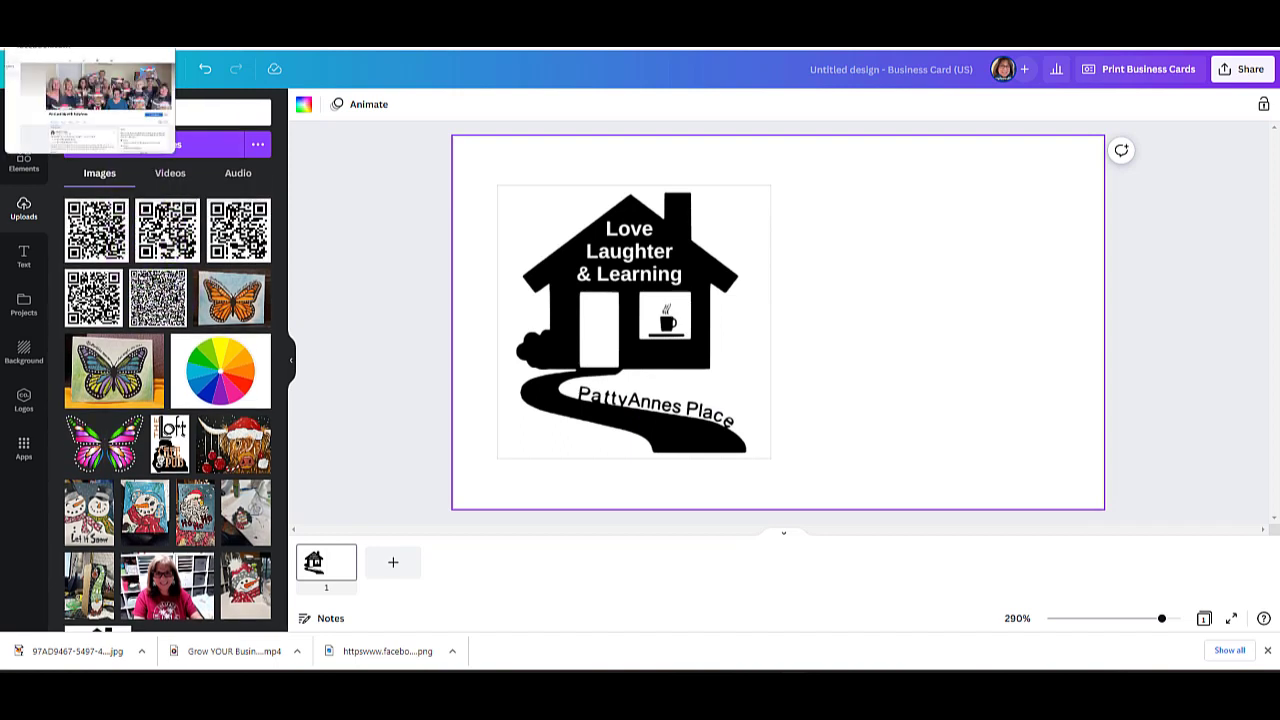
pyautogui.click(60, 14)
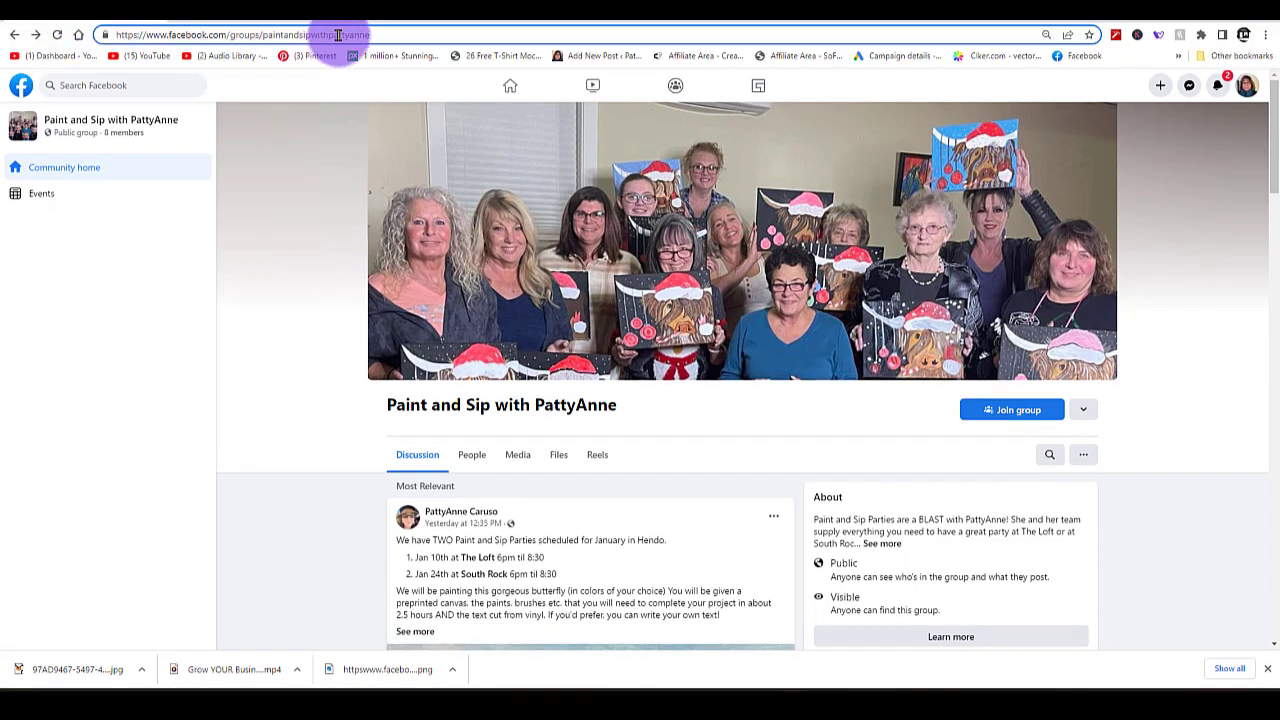
pyautogui.moveTo(373, 36); pyautogui.dragTo(110, 40)
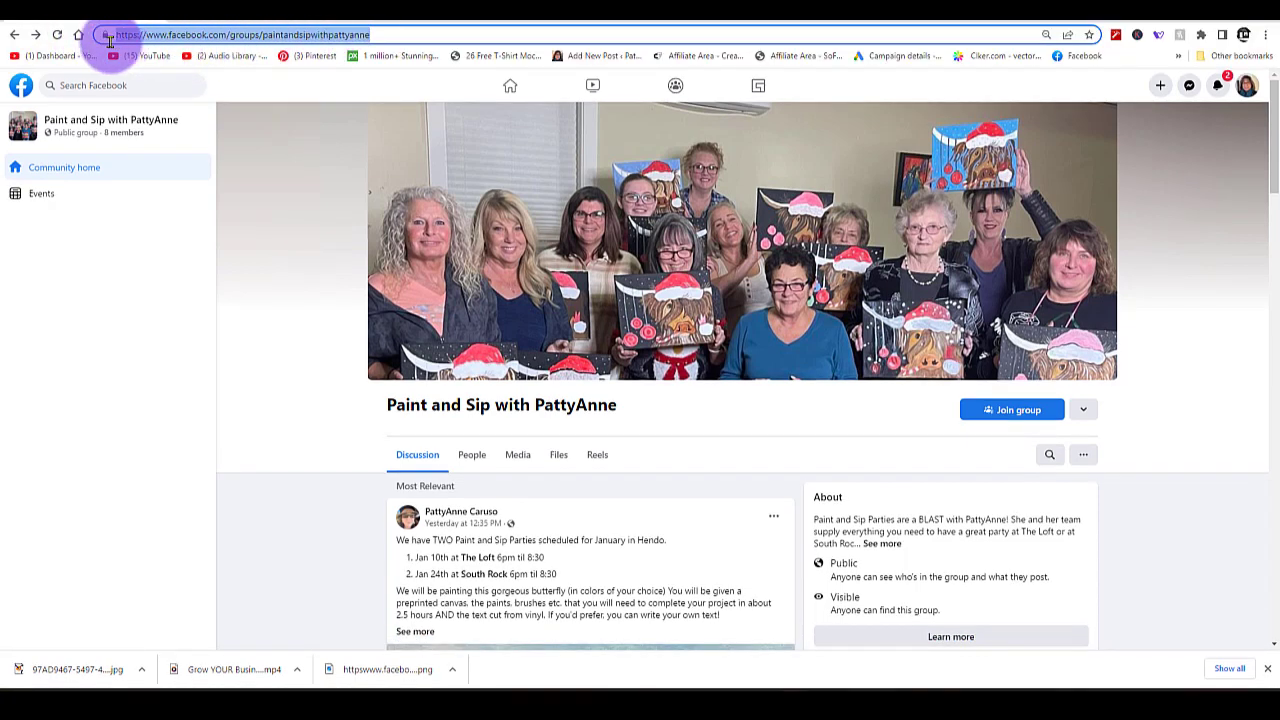
pyautogui.moveTo(391, 34); pyautogui.dragTo(94, 34)
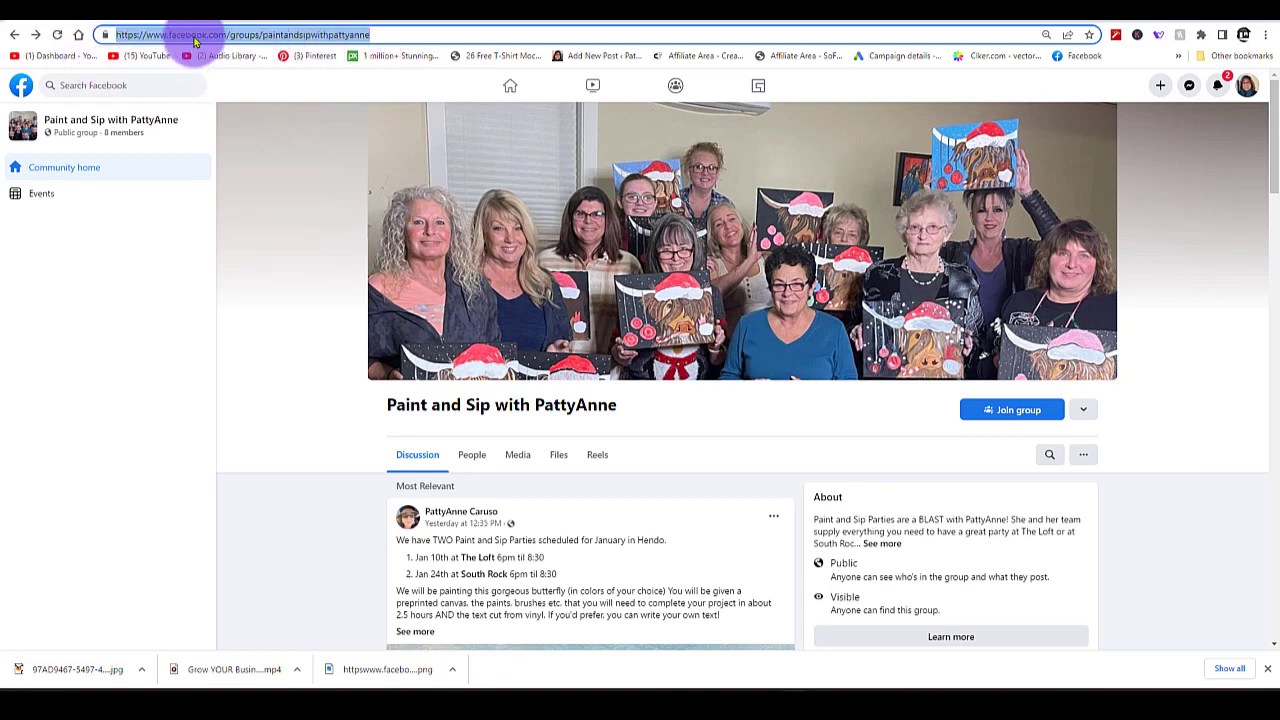
pyautogui.rightClick(195, 40)
pyautogui.click(263, 134)
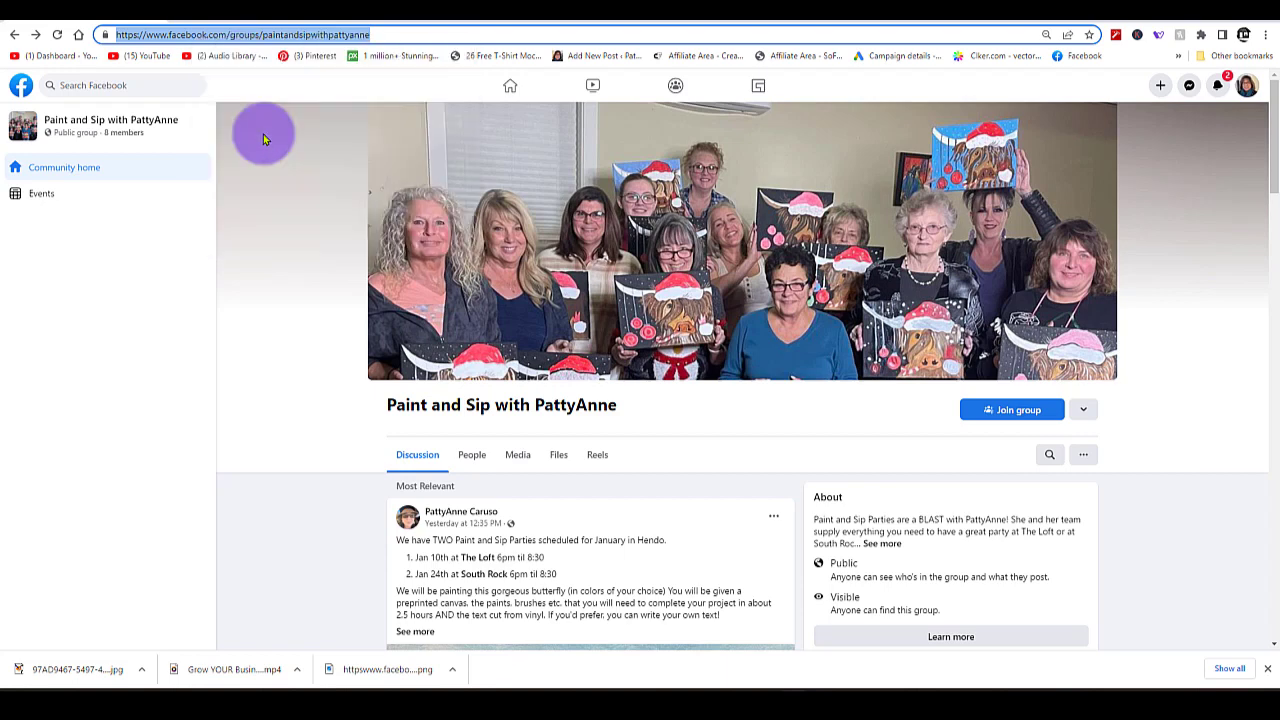
# Switch back to Canva and generate a QR code from the copied group address, keeping the default colors and margin.
pyautogui.click(266, 18)
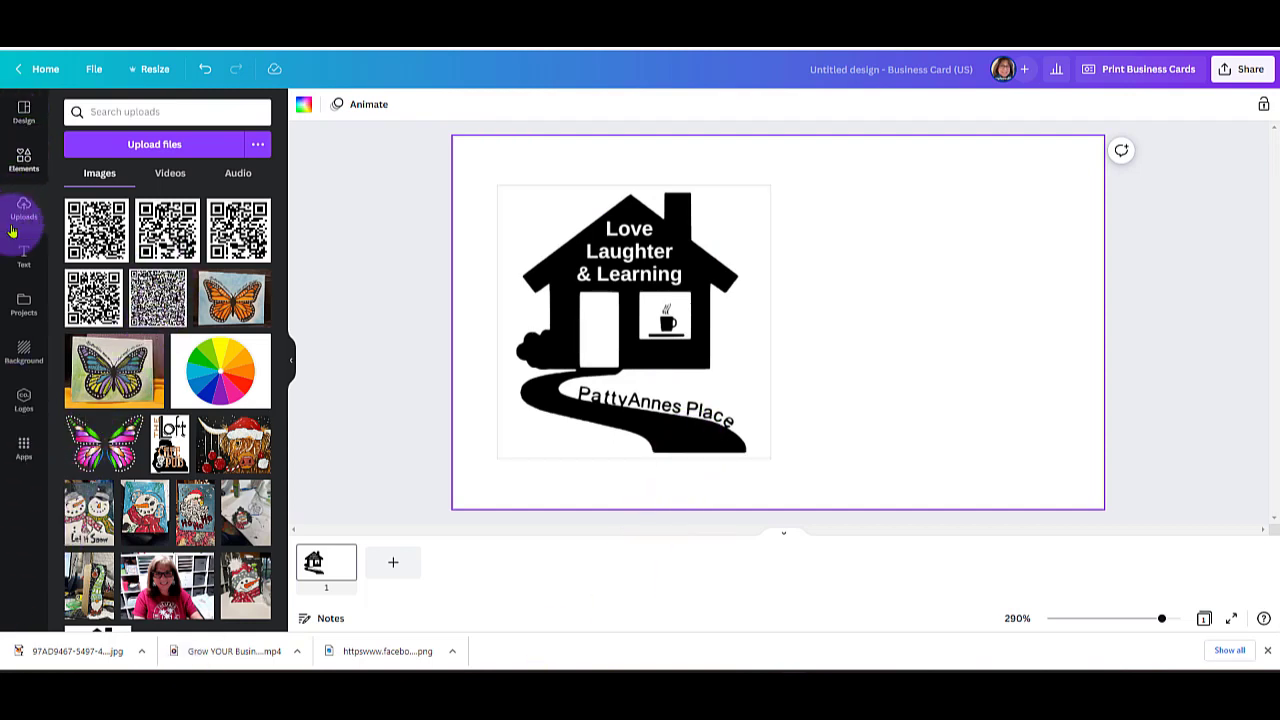
pyautogui.click(24, 450)
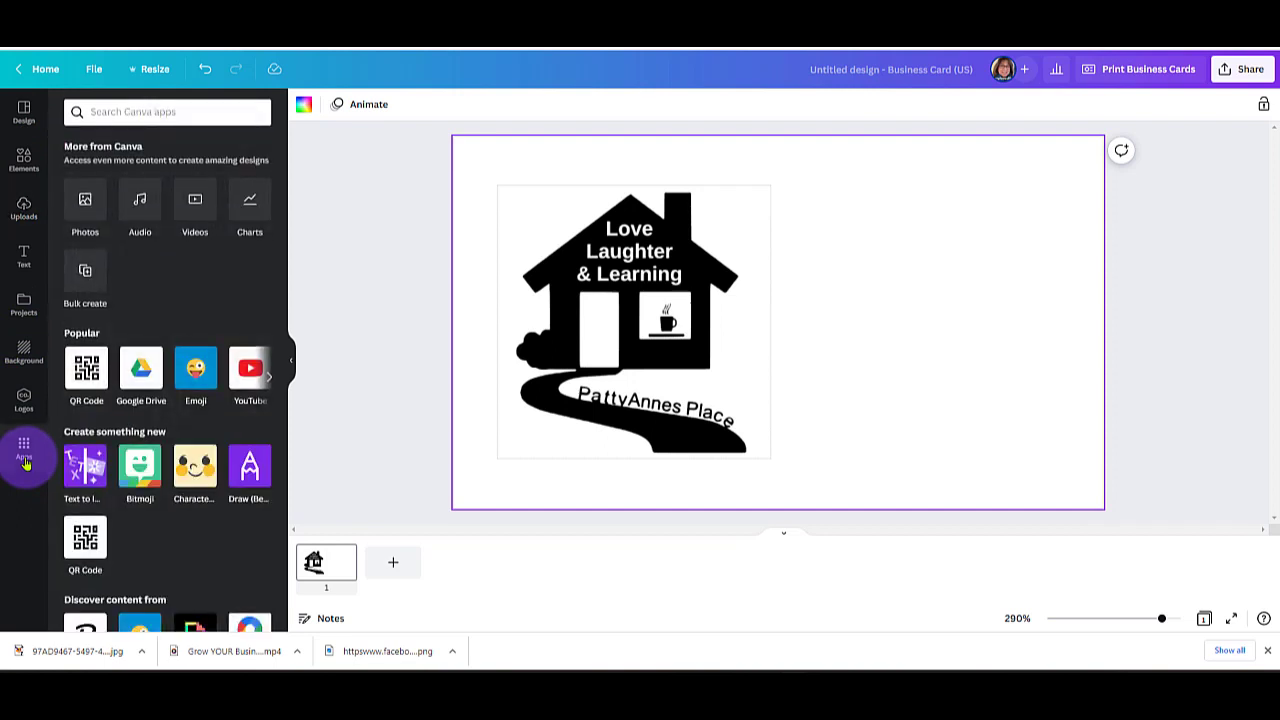
pyautogui.click(80, 372)
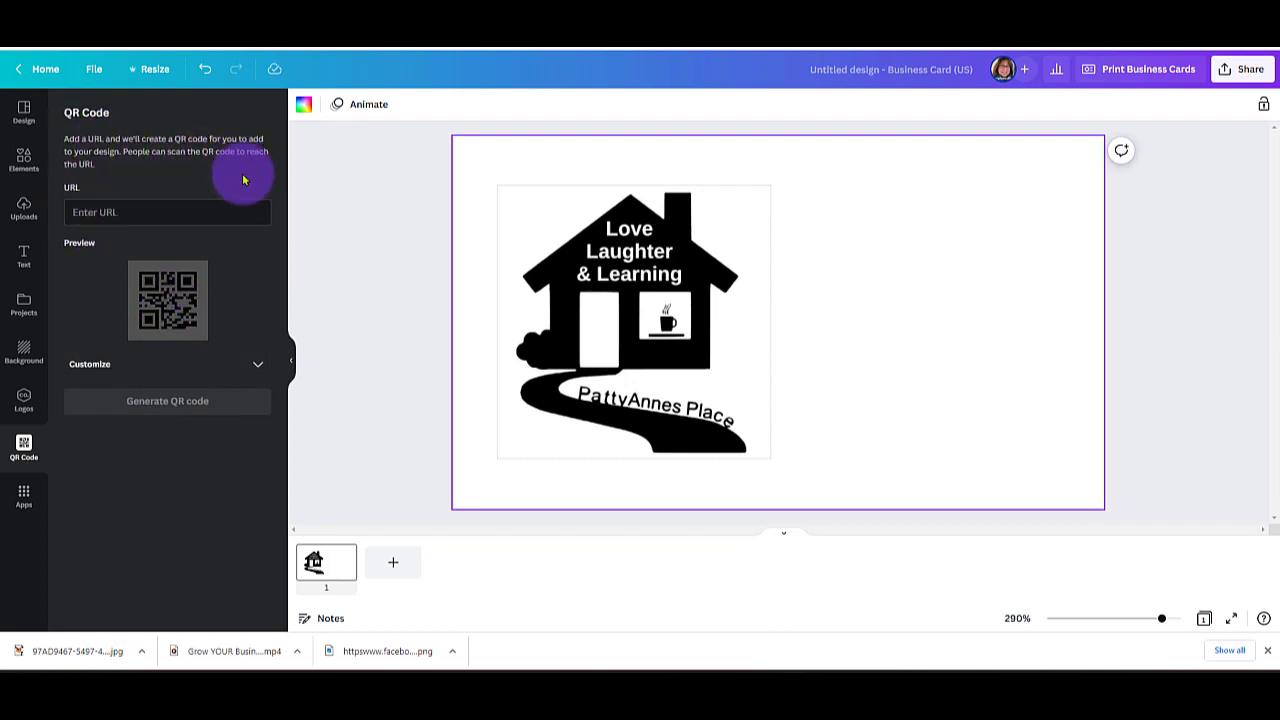
pyautogui.rightClick(110, 212)
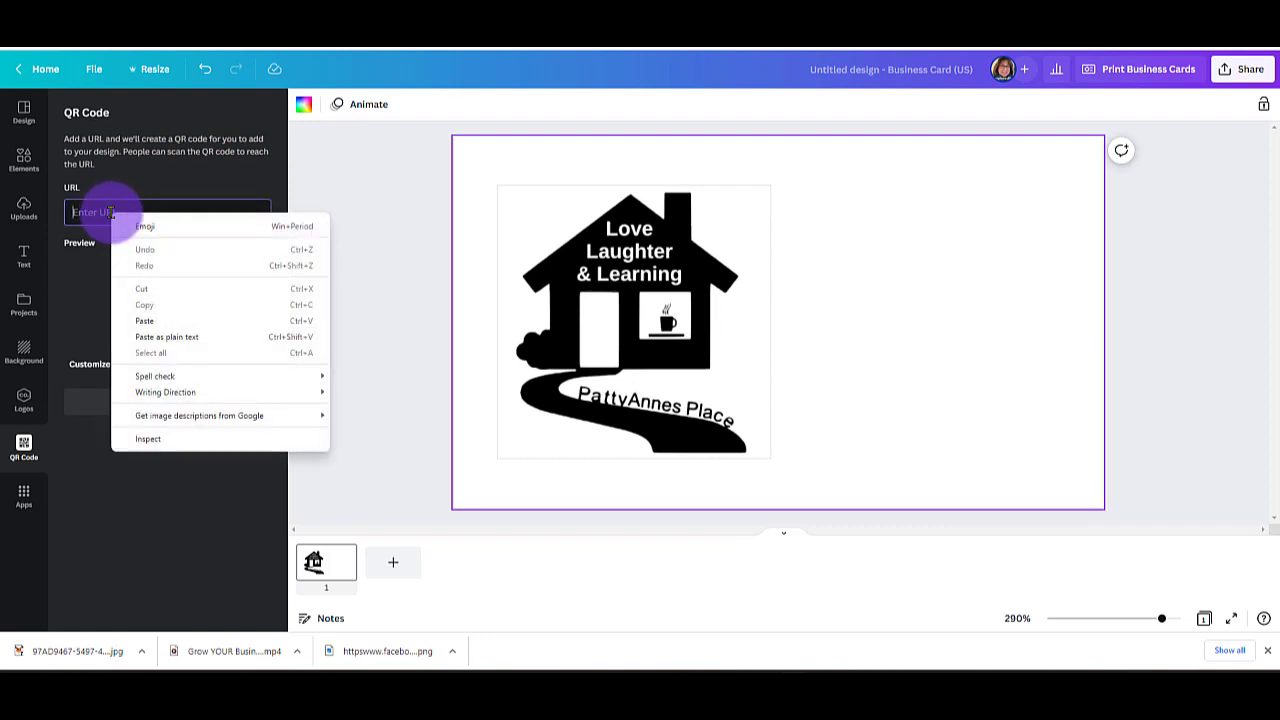
pyautogui.click(171, 326)
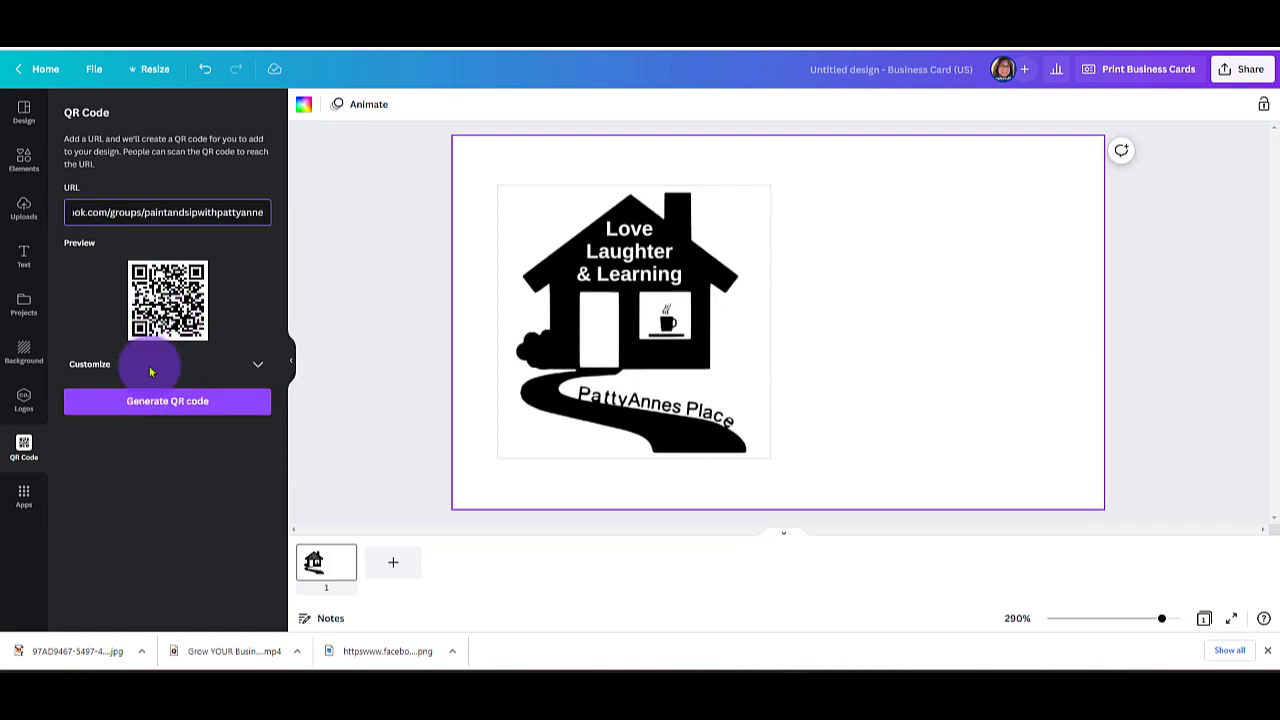
pyautogui.click(259, 367)
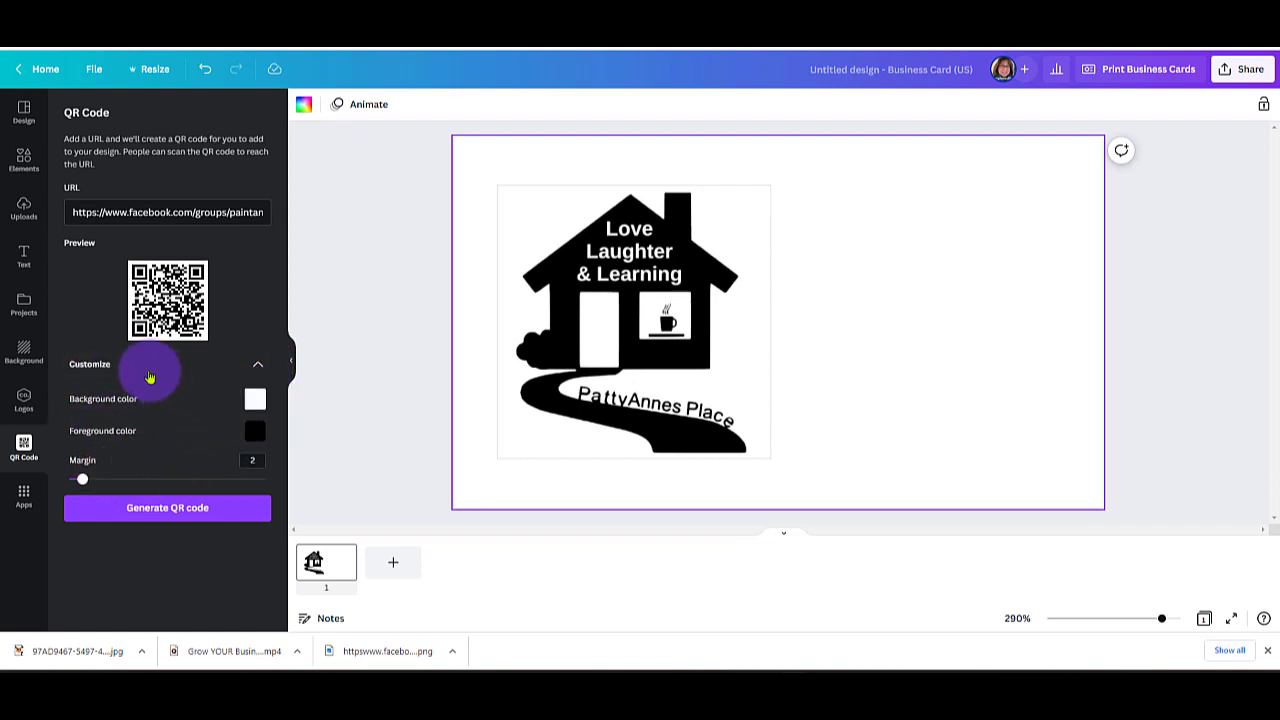
pyautogui.click(180, 512)
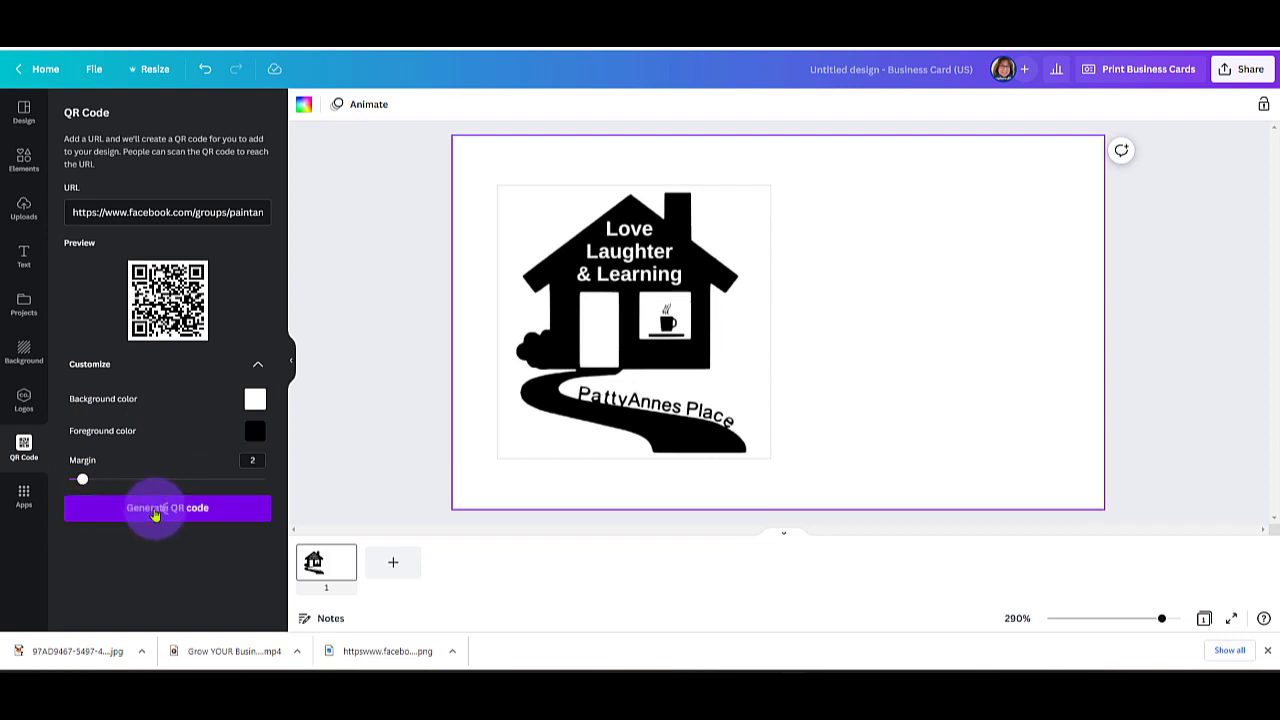
# Place the QR code beside the logo, enlarge it to about 1.5 × 1.5 in and align it with the logo.
pyautogui.moveTo(798, 343); pyautogui.dragTo(874, 279)
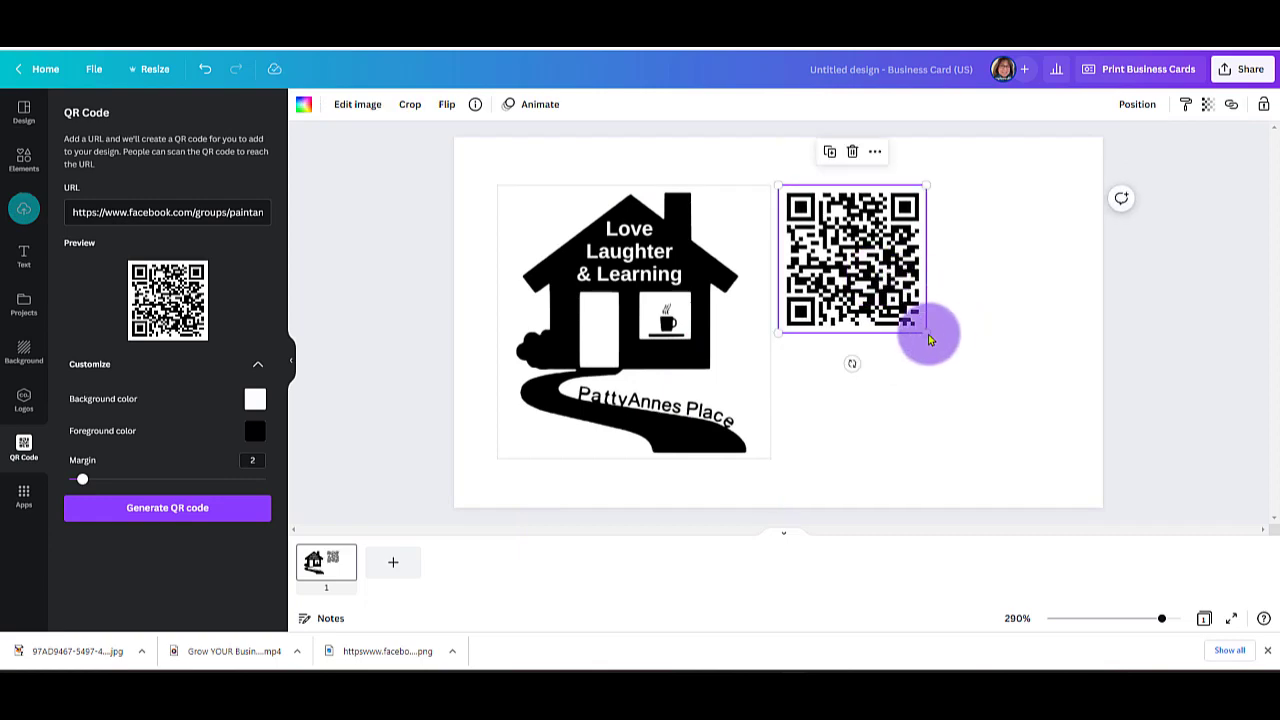
pyautogui.moveTo(926, 332); pyautogui.dragTo(1038, 407)
pyautogui.moveTo(1081, 427); pyautogui.dragTo(1074, 429)
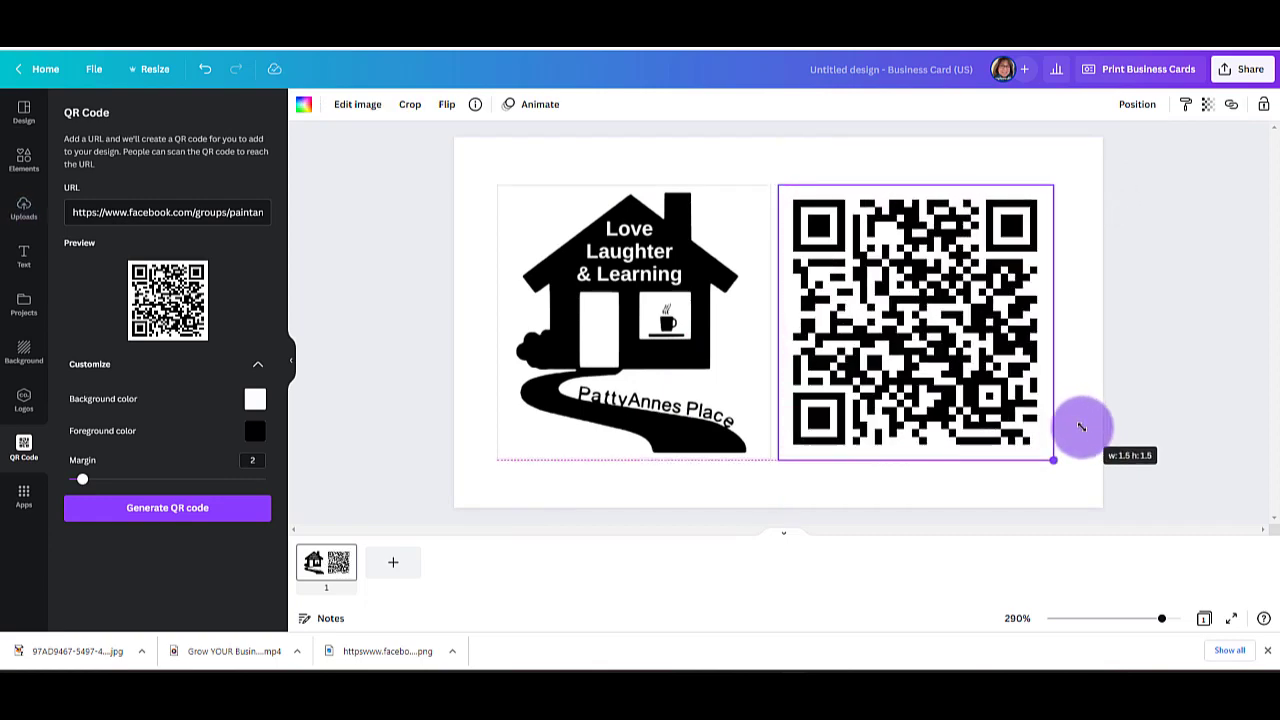
pyautogui.moveTo(943, 357)
pyautogui.mouseDown()
pyautogui.moveTo(957, 366)
pyautogui.moveTo(957, 351)
pyautogui.mouseUp()
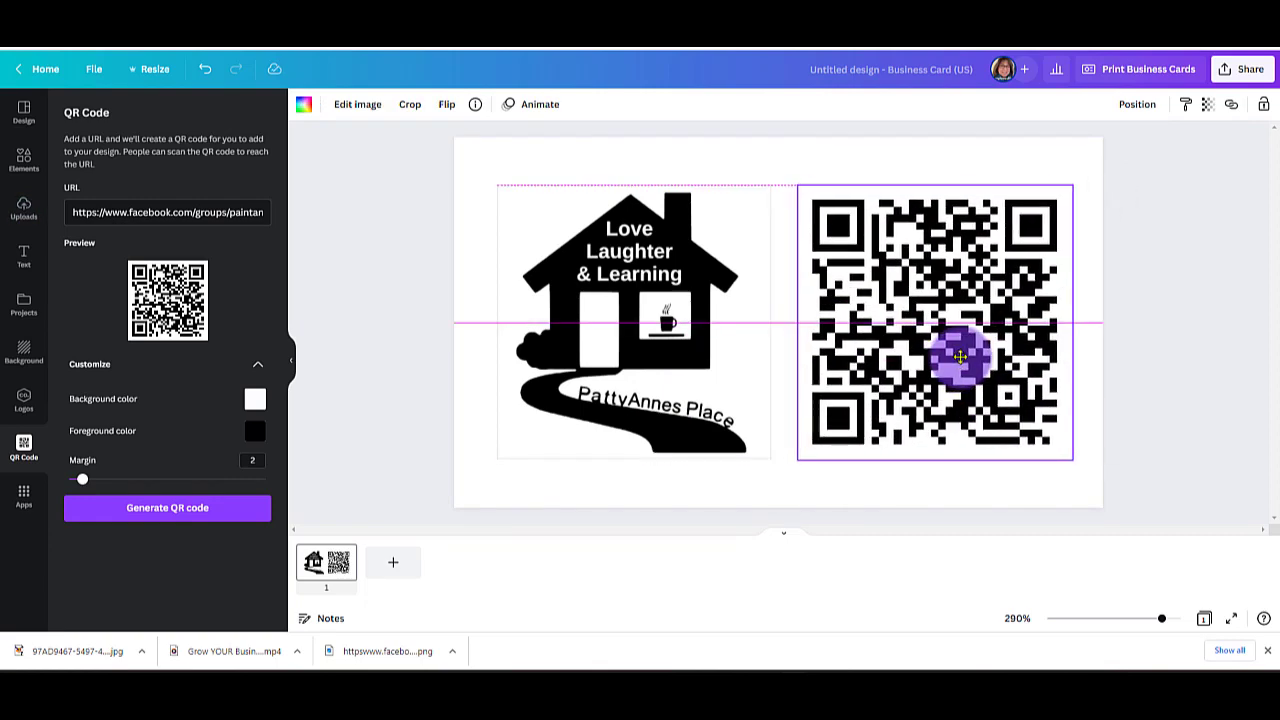
# Shrink the house logo, shift it slightly toward the QR code, and nudge the QR code slightly up and left.
pyautogui.click(714, 360)
pyautogui.moveTo(770, 455); pyautogui.dragTo(708, 394)
pyautogui.moveTo(622, 335); pyautogui.dragTo(663, 330)
pyautogui.click(932, 305)
pyautogui.moveTo(932, 305)
pyautogui.mouseDown()
pyautogui.moveTo(919, 290)
pyautogui.moveTo(927, 298)
pyautogui.mouseUp()
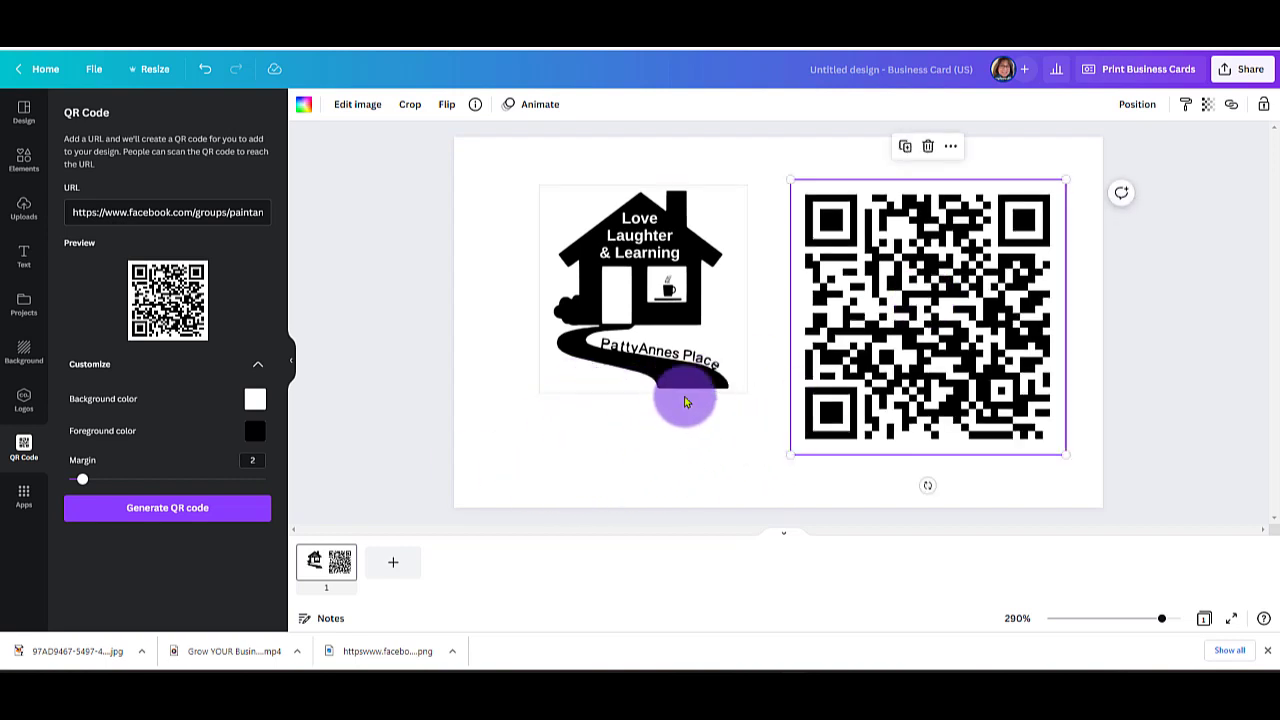
# Add a body text box and replace its placeholder with the copied Facebook group address.
pyautogui.click(25, 262)
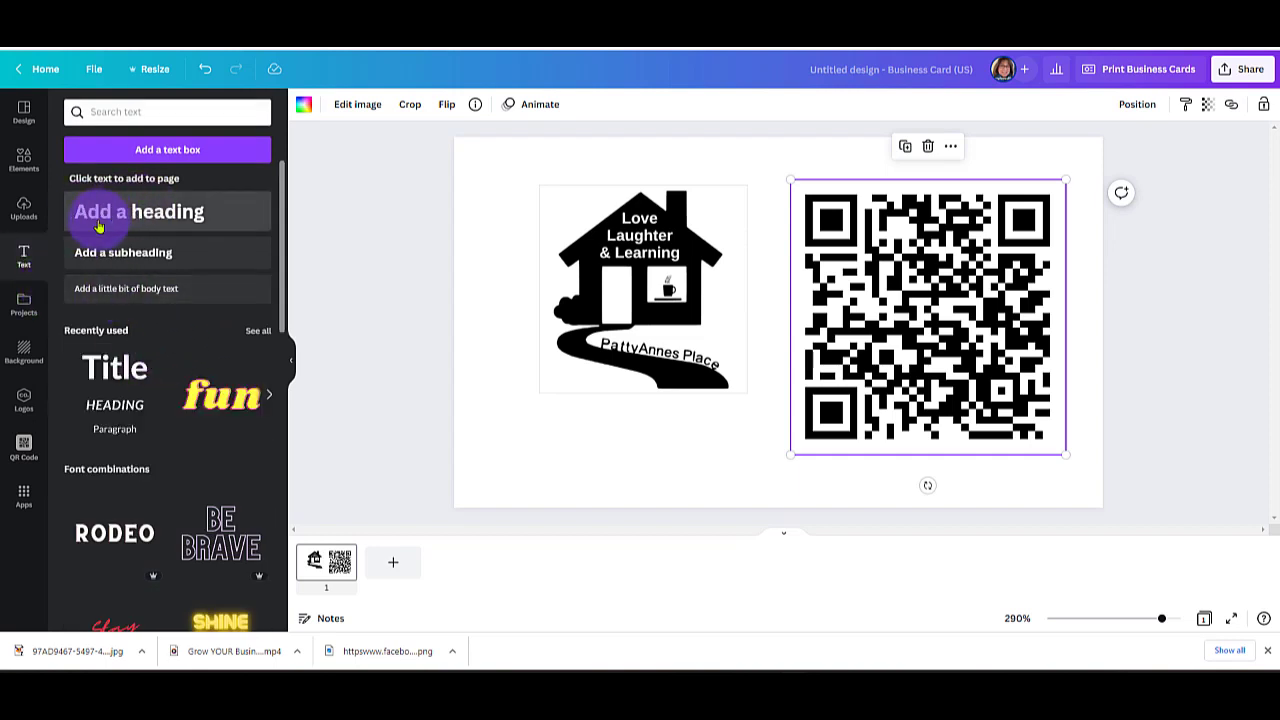
pyautogui.click(185, 292)
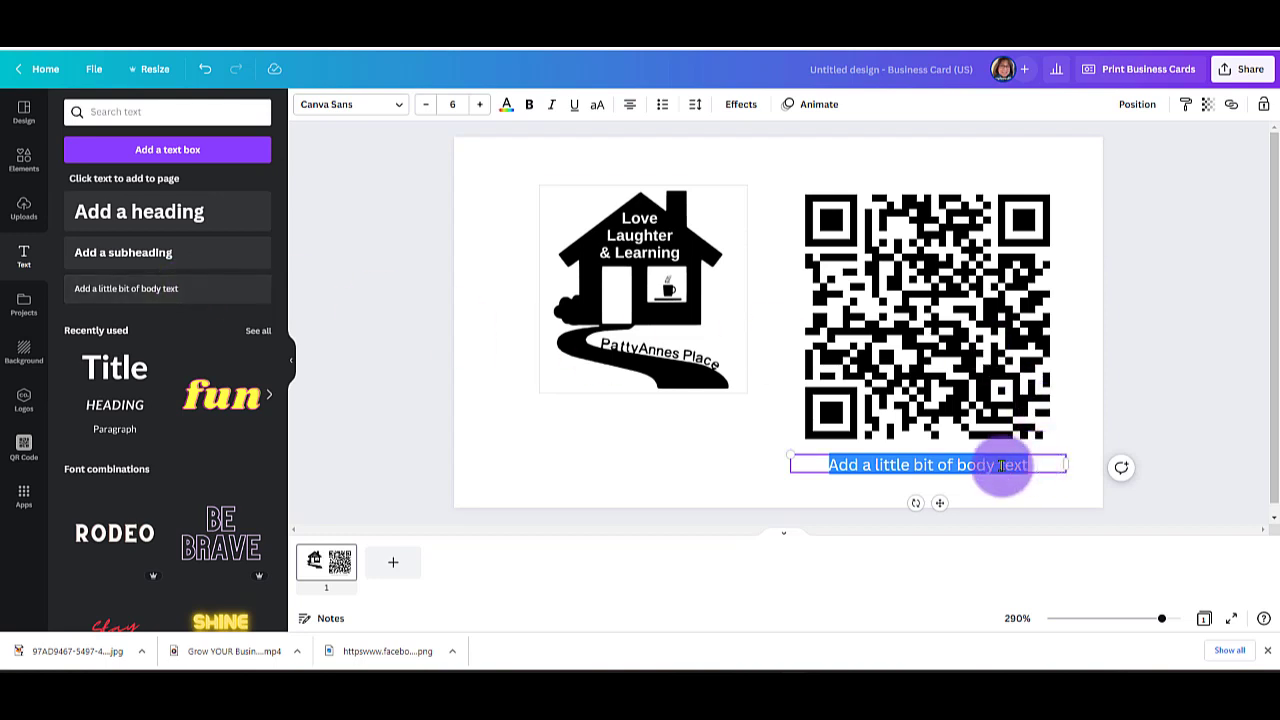
pyautogui.rightClick(913, 464)
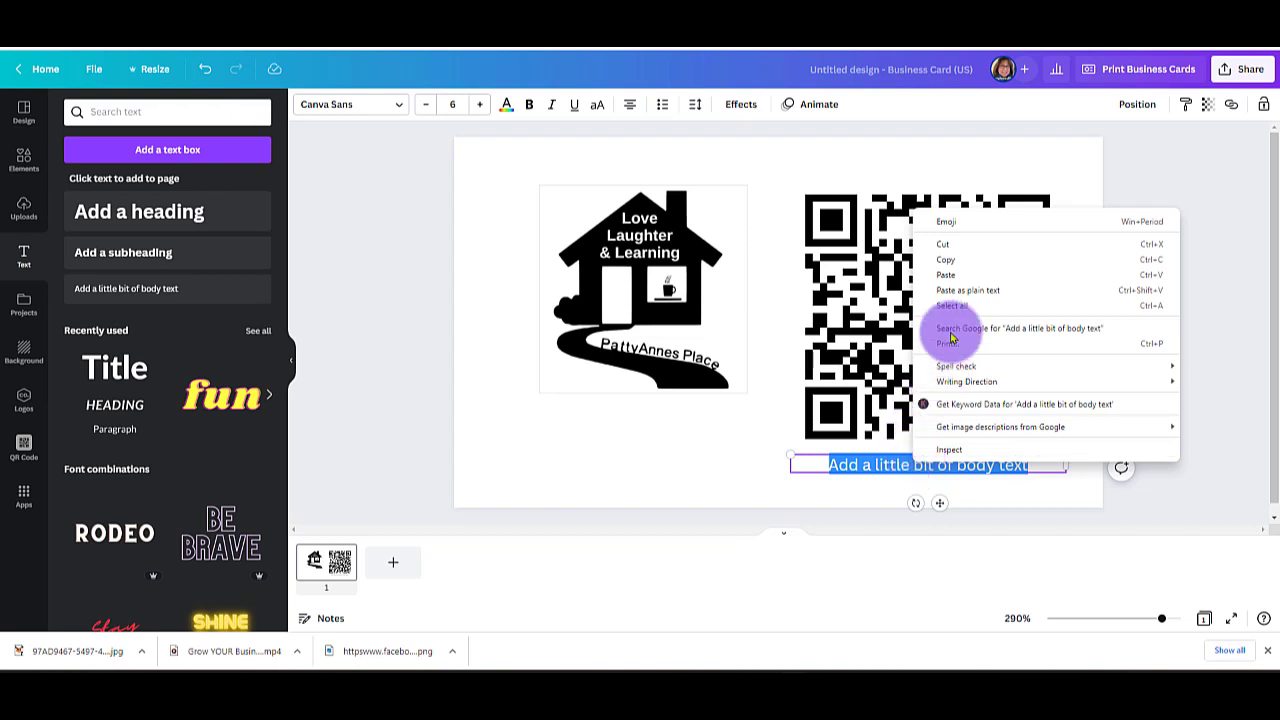
pyautogui.click(960, 274)
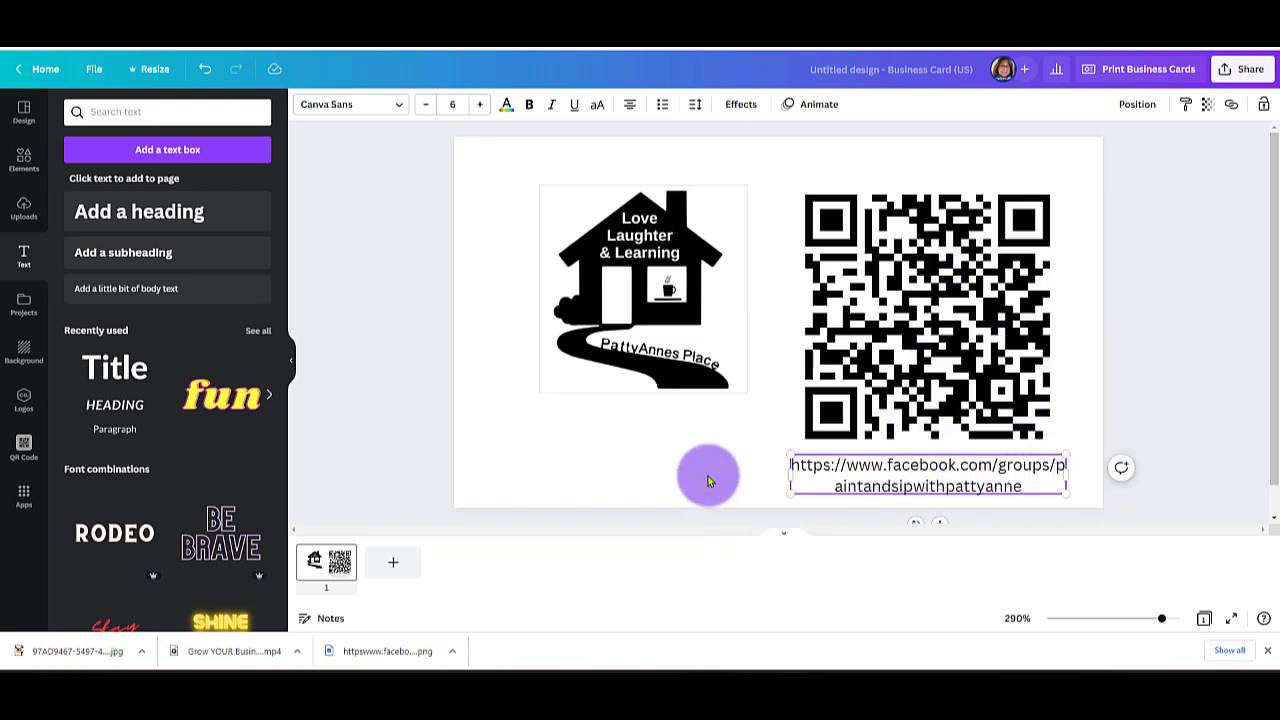
# Move the address text below the house logo and narrow its box so the line breaks after "groups/".
pyautogui.moveTo(808, 465); pyautogui.dragTo(551, 409)
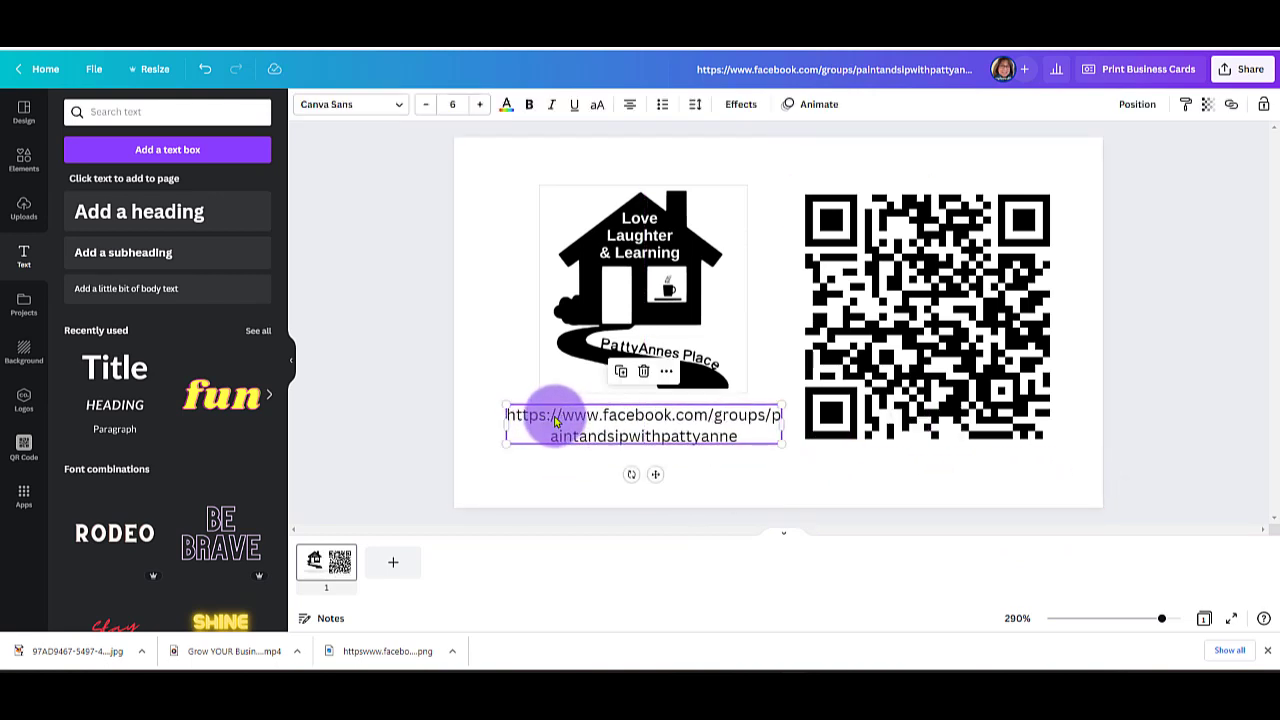
pyautogui.click(922, 468)
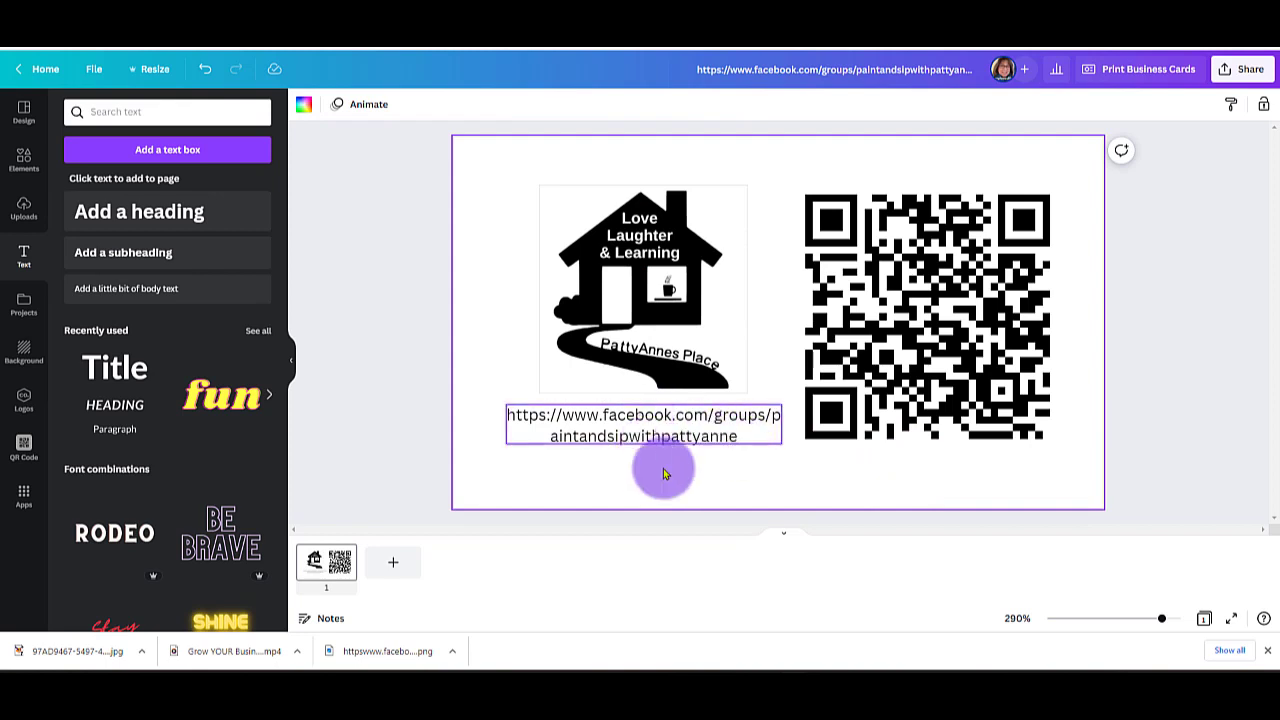
pyautogui.click(730, 441)
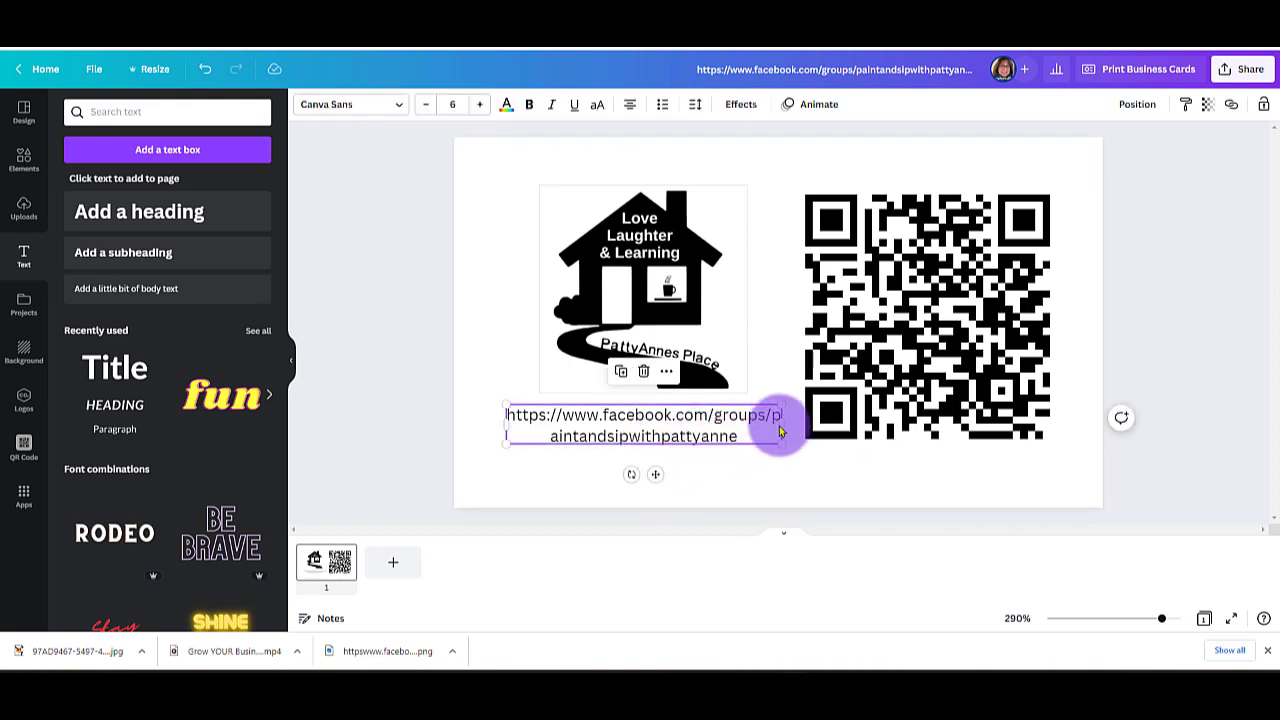
pyautogui.moveTo(793, 424)
pyautogui.mouseDown()
pyautogui.moveTo(807, 425)
pyautogui.moveTo(766, 421)
pyautogui.moveTo(792, 433)
pyautogui.mouseUp()
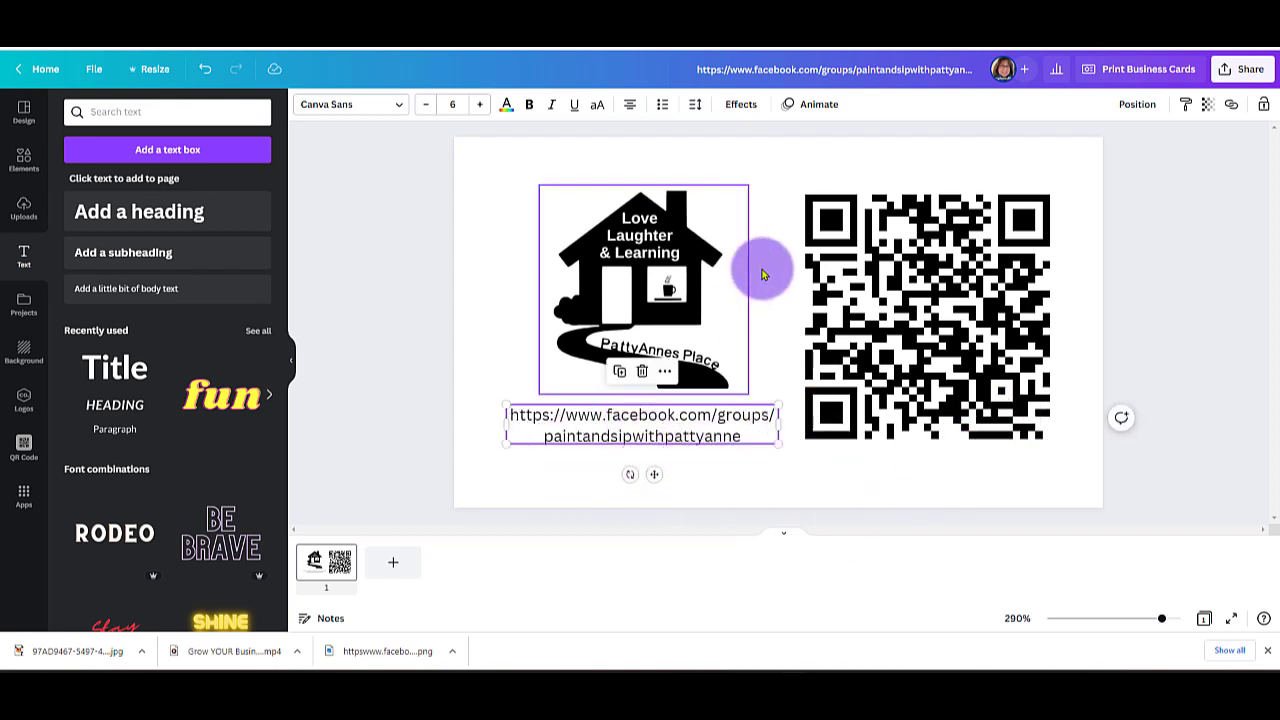
pyautogui.click(606, 452)
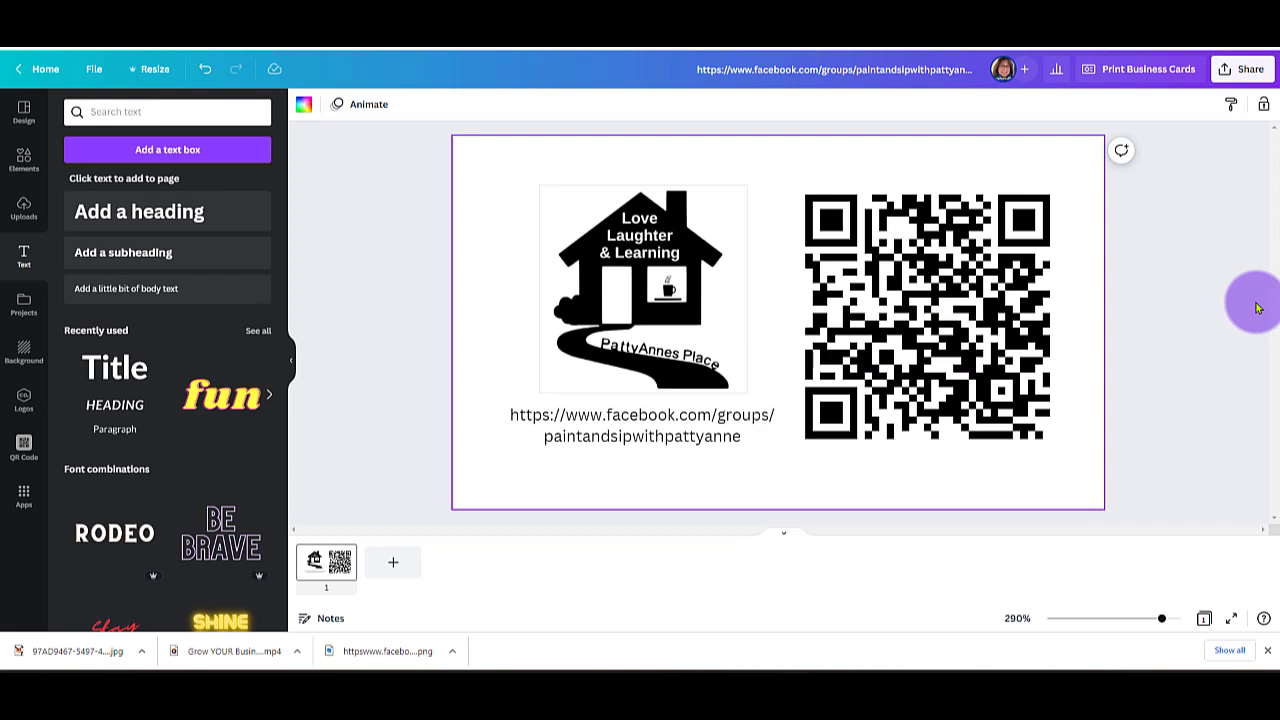
# Download the finished business card design as a PNG at size 1.
pyautogui.click(1252, 78)
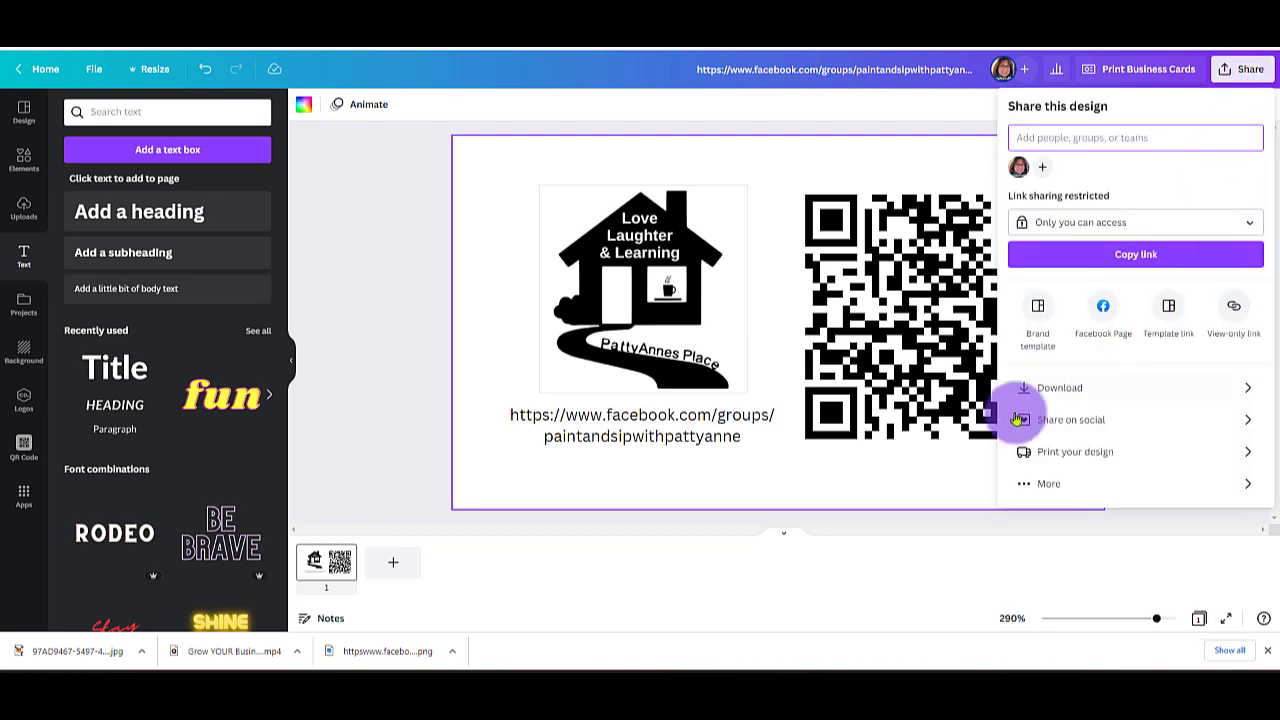
pyautogui.click(1054, 394)
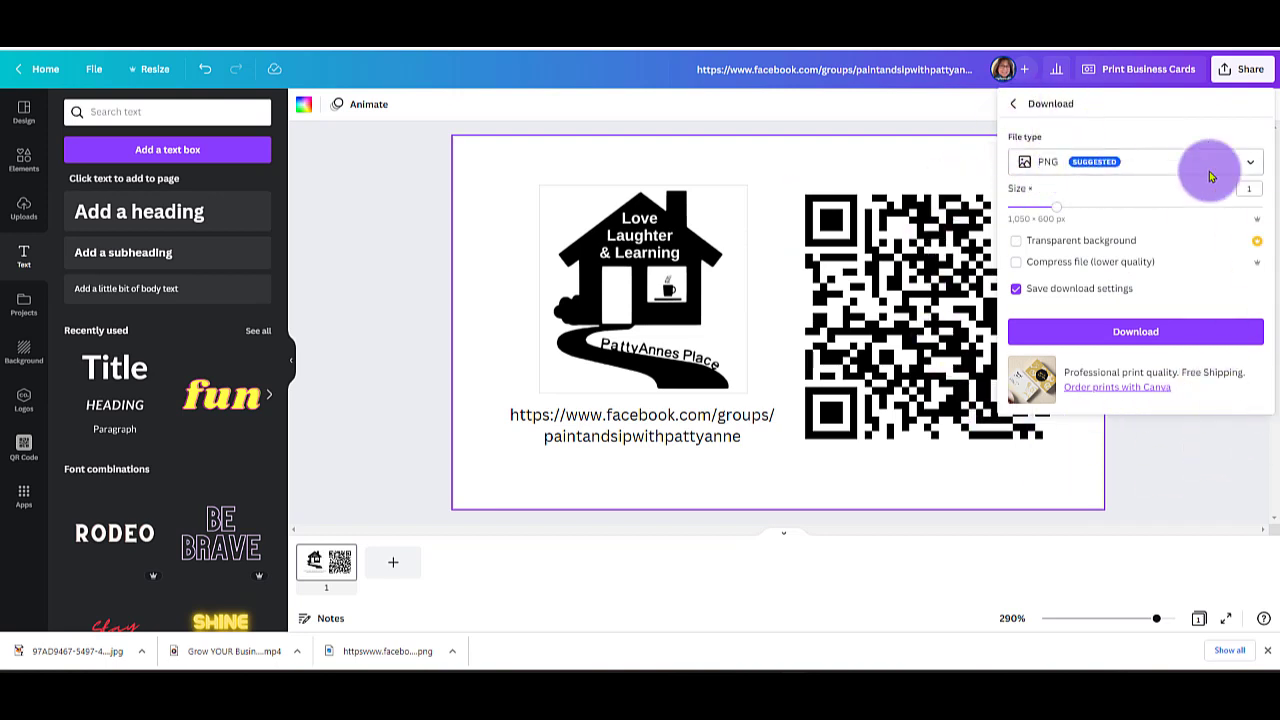
pyautogui.click(1173, 340)
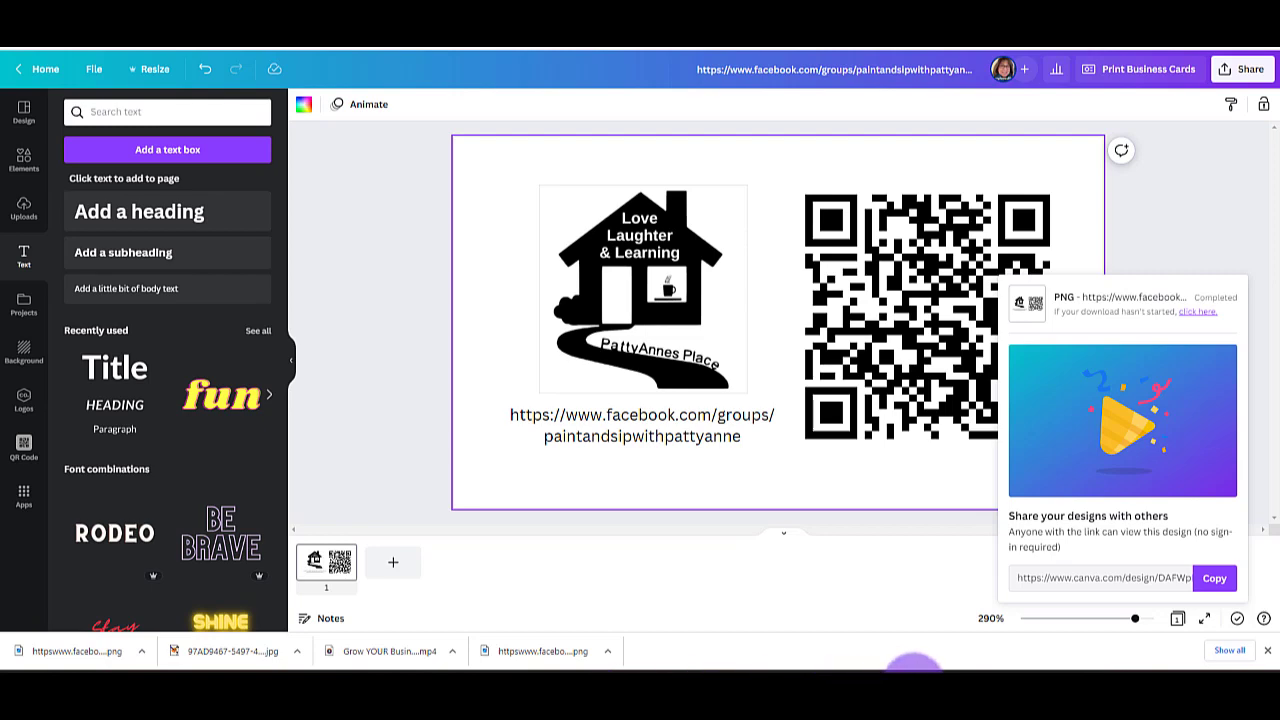
# Switch to Silhouette Studio, return to the design workspace and create a new blank drawing.
pyautogui.moveTo(913, 665)
pyautogui.click(908, 612)
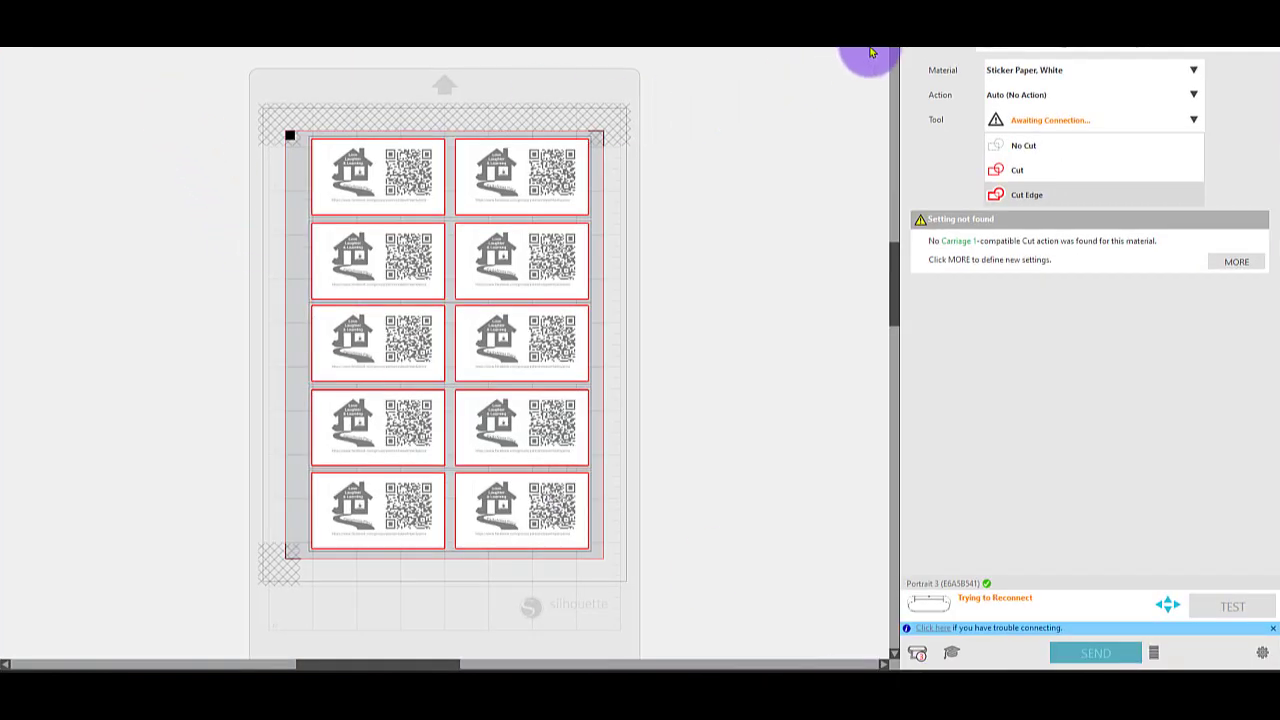
pyautogui.click(946, 24)
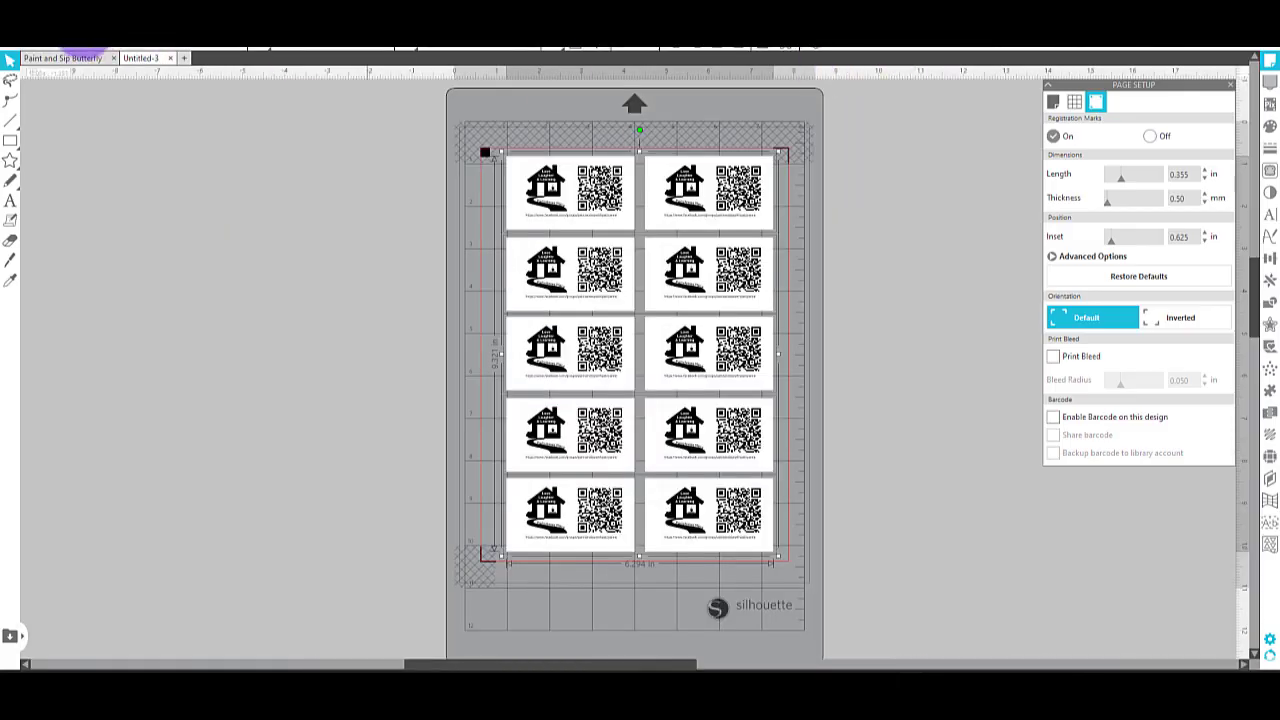
pyautogui.click(186, 60)
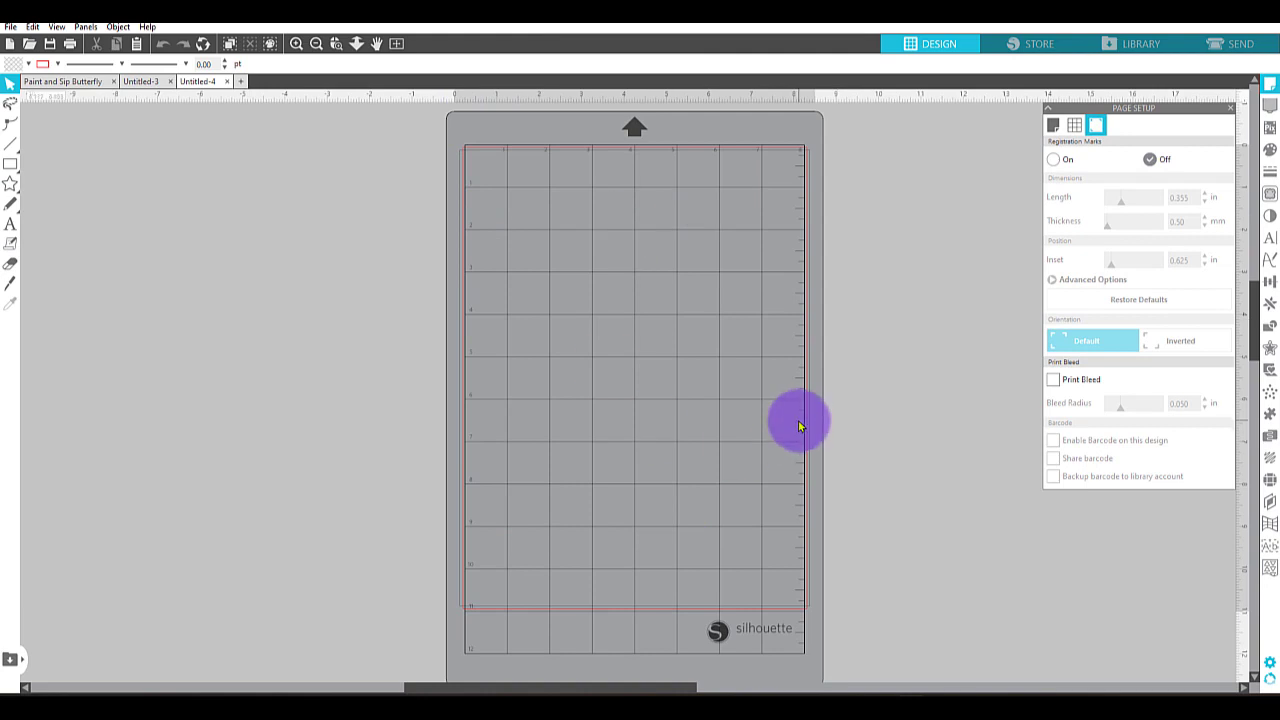
# Review the design area settings in the page setup and turn on the registration marks.
pyautogui.click(1055, 128)
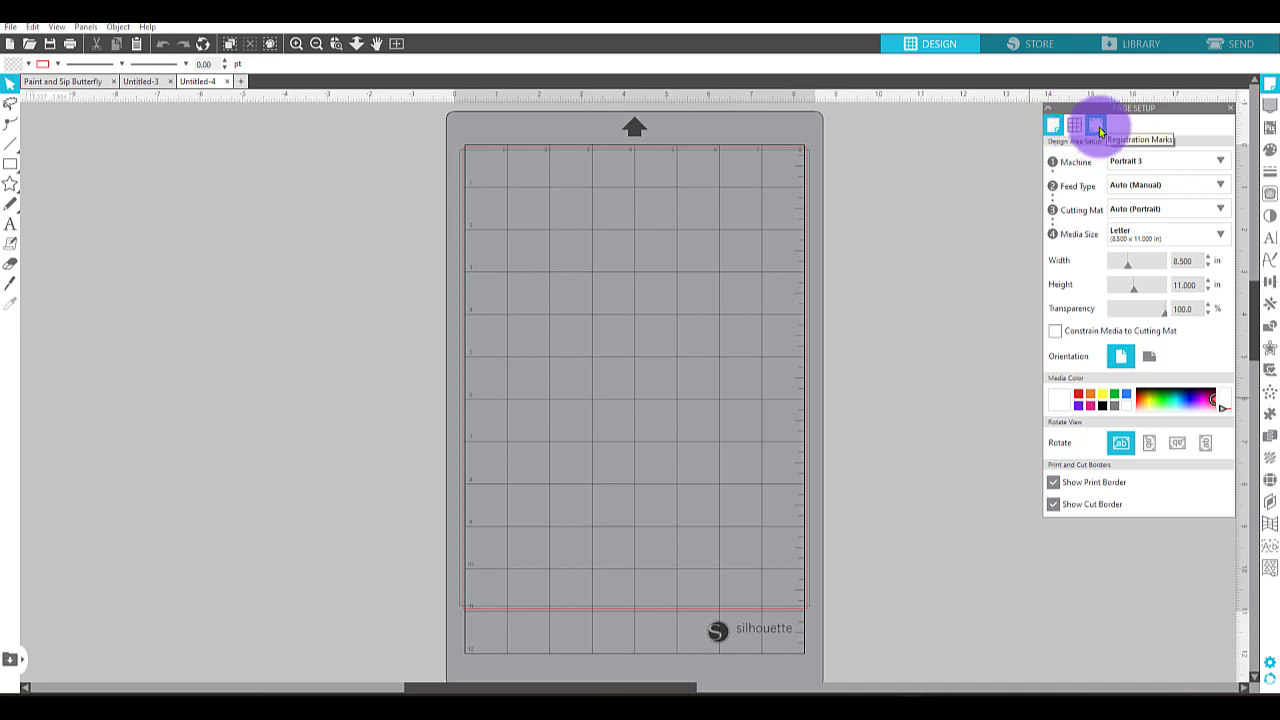
pyautogui.click(1099, 127)
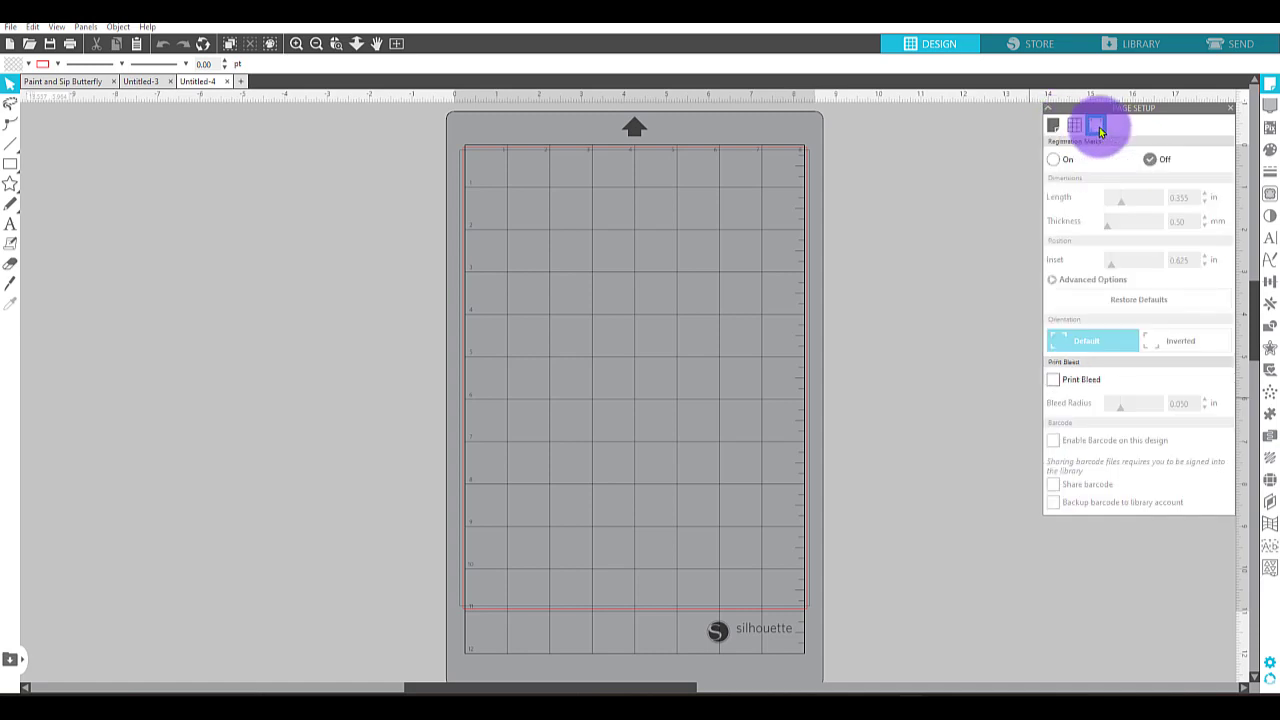
pyautogui.click(1152, 162)
pyautogui.click(1058, 164)
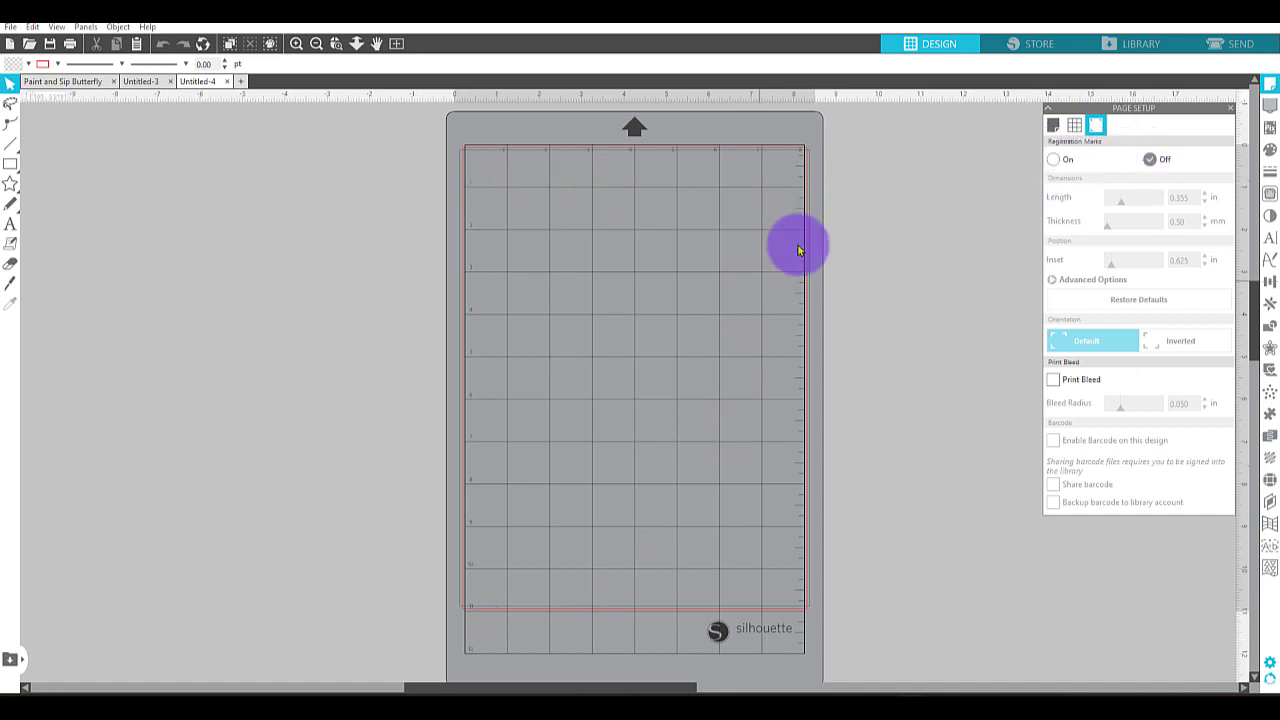
pyautogui.click(1054, 165)
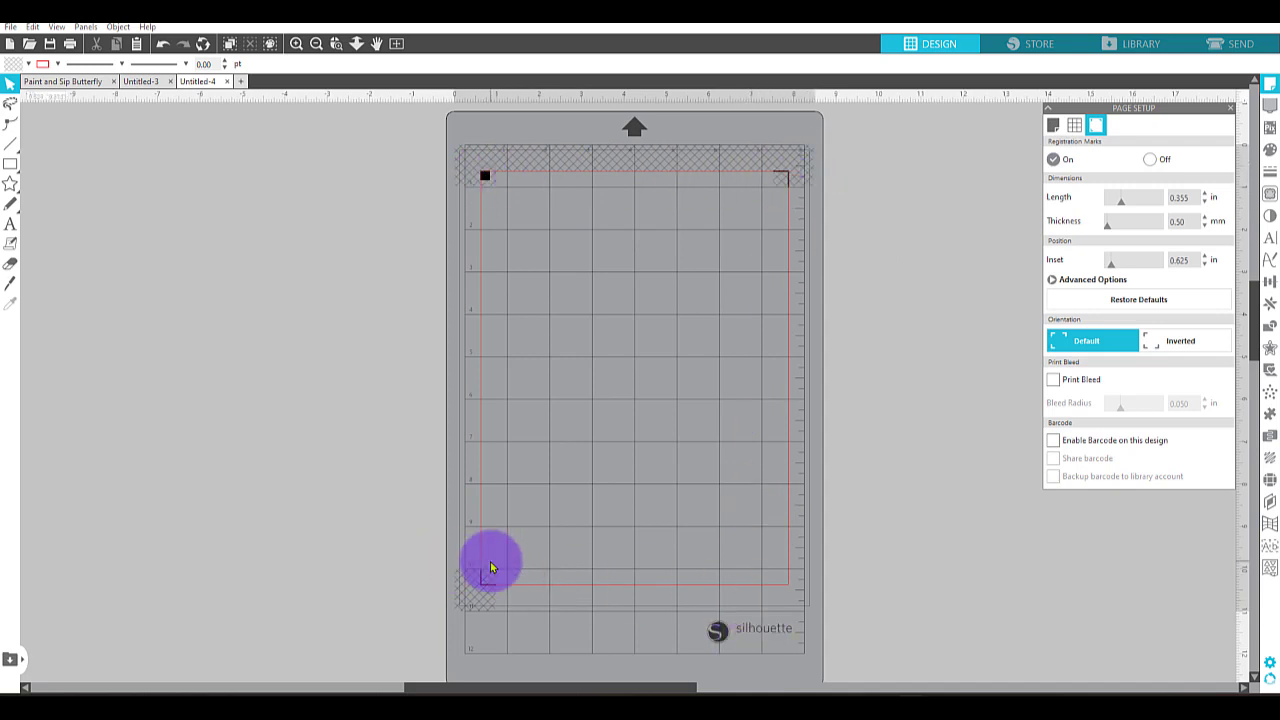
# Merge the newly downloaded business card PNG into the drawing and move it inside the upper-left registration mark.
pyautogui.click(9, 28)
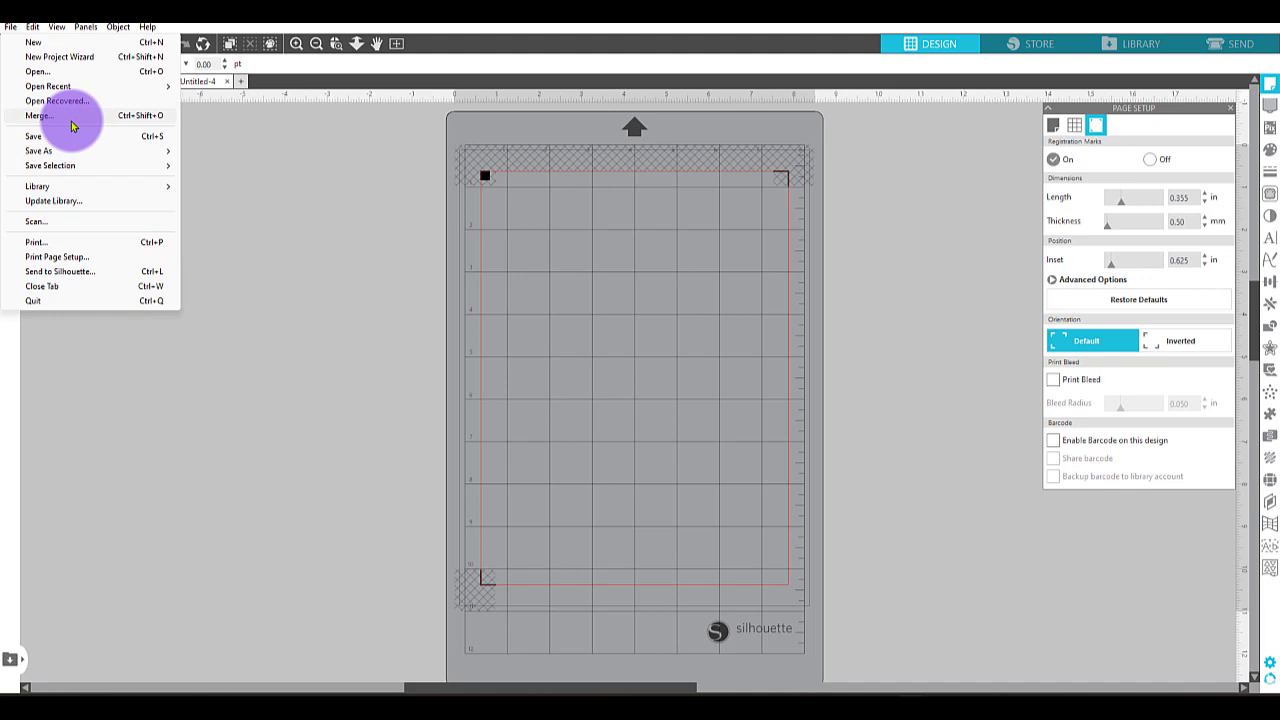
pyautogui.click(71, 125)
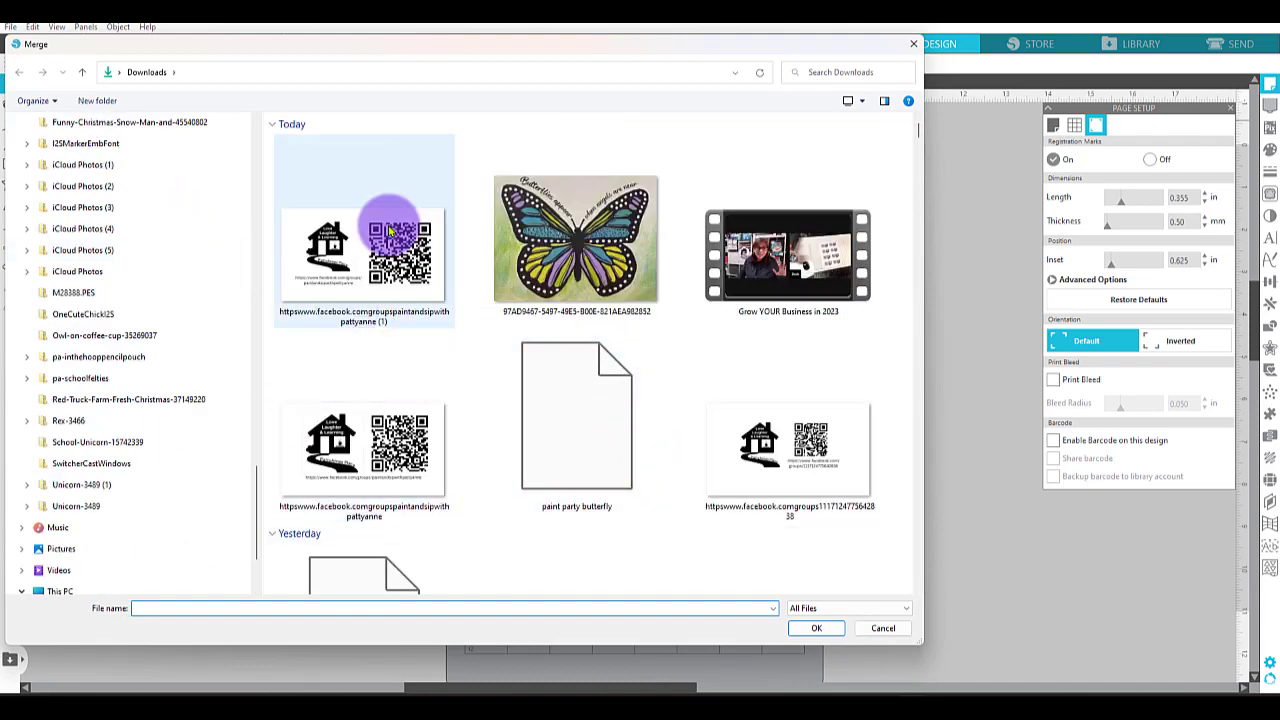
pyautogui.doubleClick(378, 265)
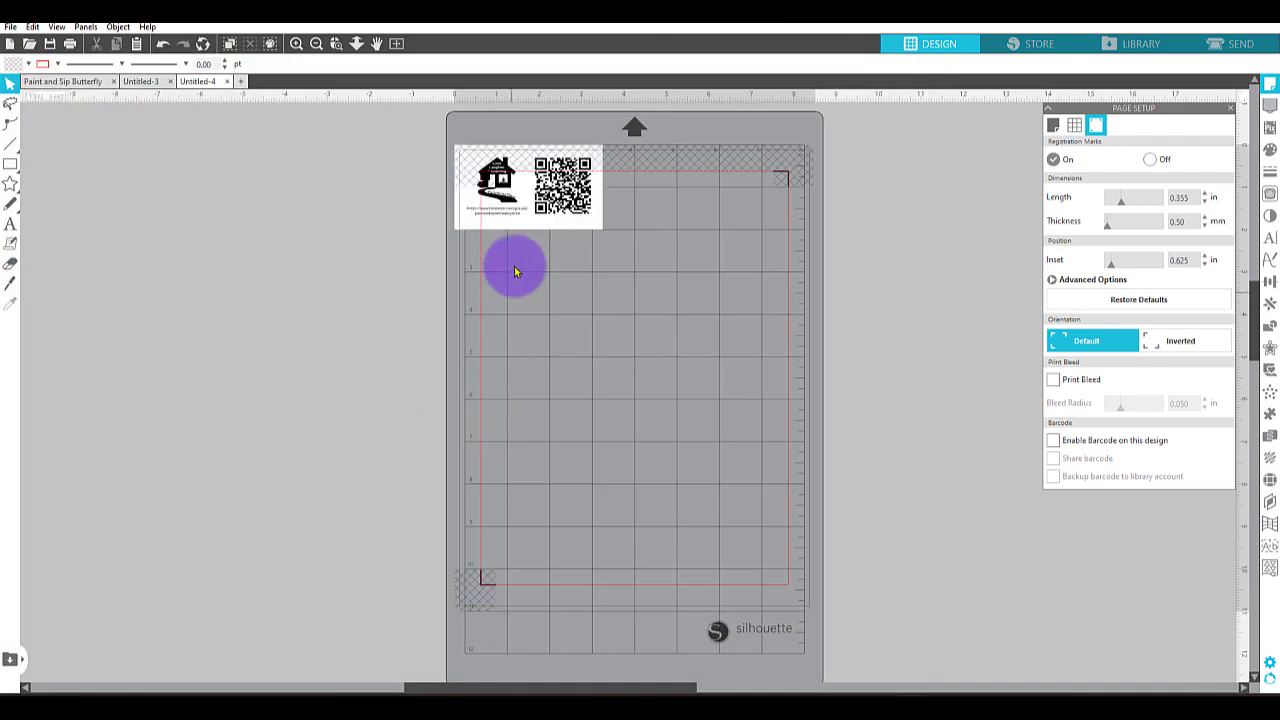
pyautogui.moveTo(531, 194); pyautogui.dragTo(578, 238)
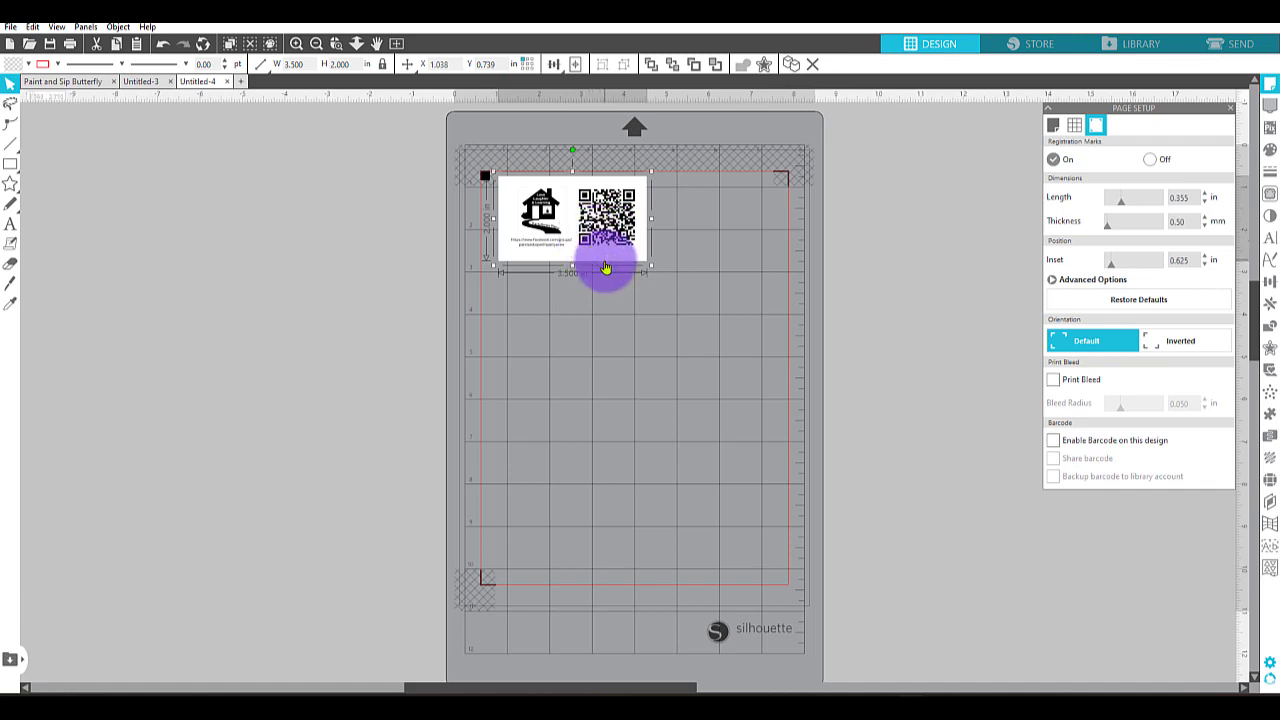
# Duplicate the card and arrange the two copies side by side below the upper registration marks, inside the cut border.
pyautogui.rightClick(607, 227)
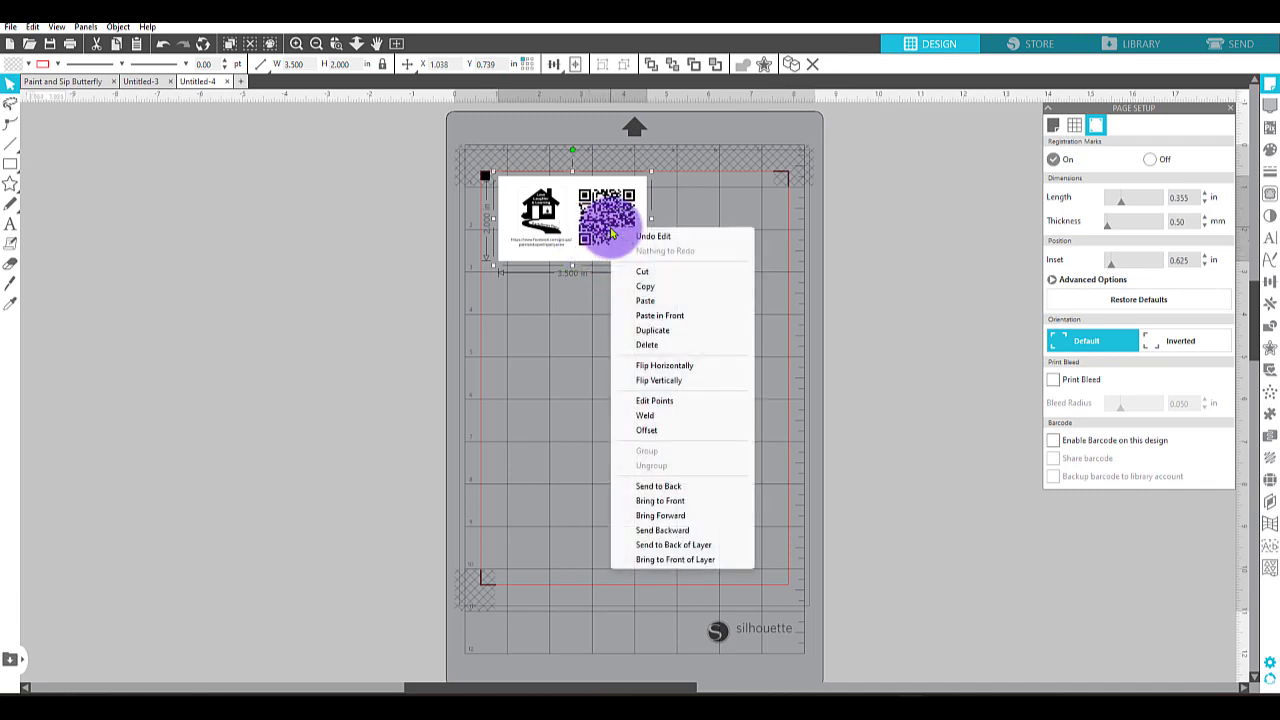
pyautogui.click(667, 336)
pyautogui.moveTo(600, 243); pyautogui.dragTo(738, 242)
pyautogui.moveTo(612, 228); pyautogui.dragTo(595, 240)
pyautogui.moveTo(681, 214); pyautogui.dragTo(693, 226)
pyautogui.moveTo(586, 229); pyautogui.dragTo(591, 236)
pyautogui.click(963, 363)
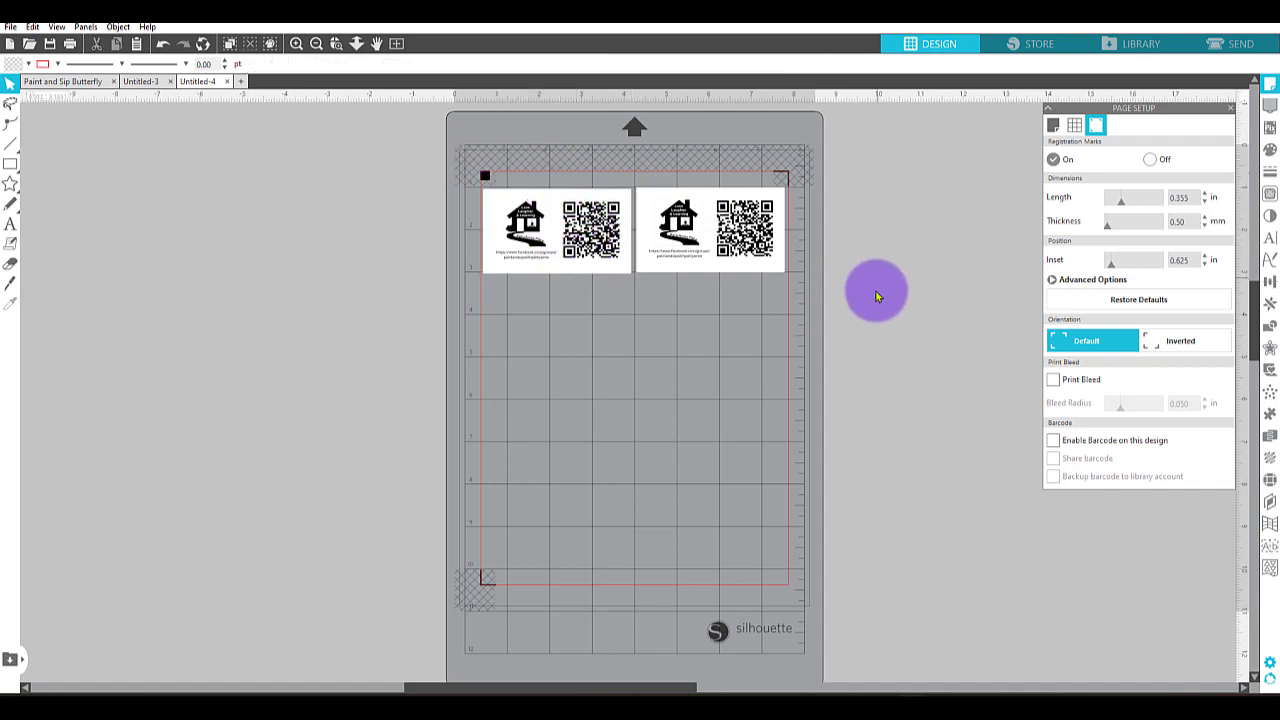
# Select both cards and align them vertically so they sit level in one row.
pyautogui.moveTo(856, 308); pyautogui.dragTo(482, 259)
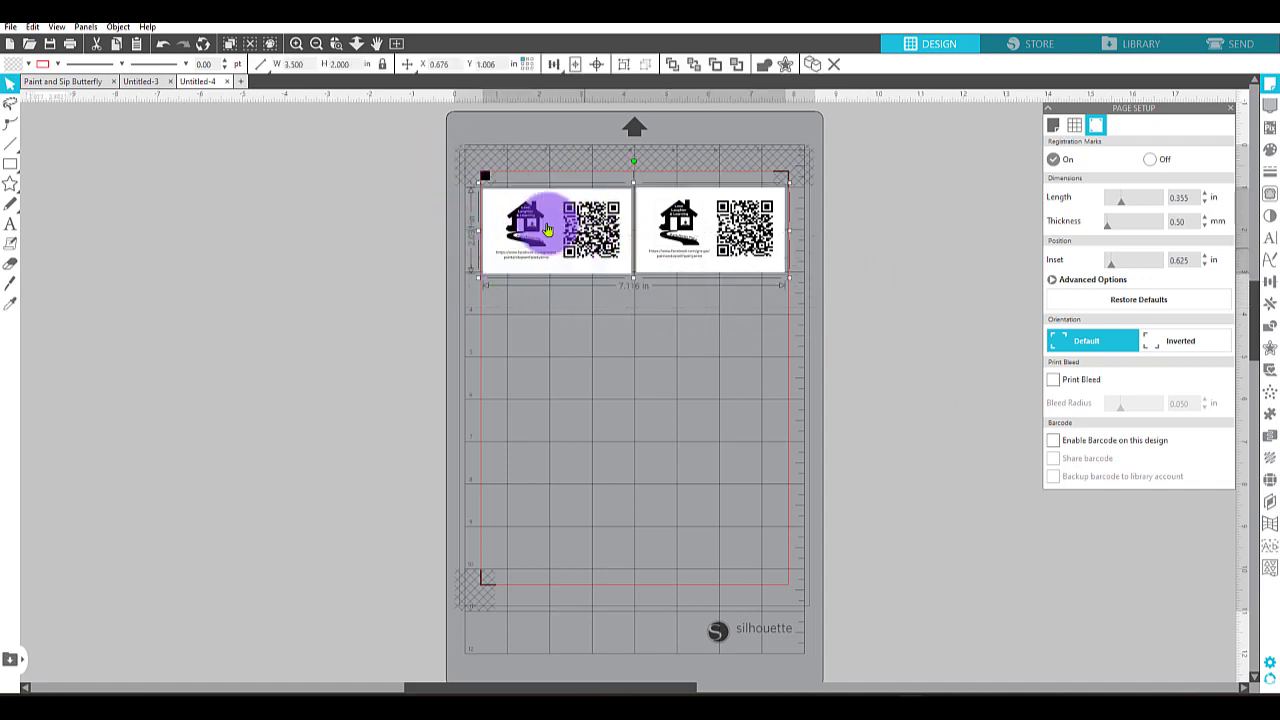
pyautogui.moveTo(556, 72)
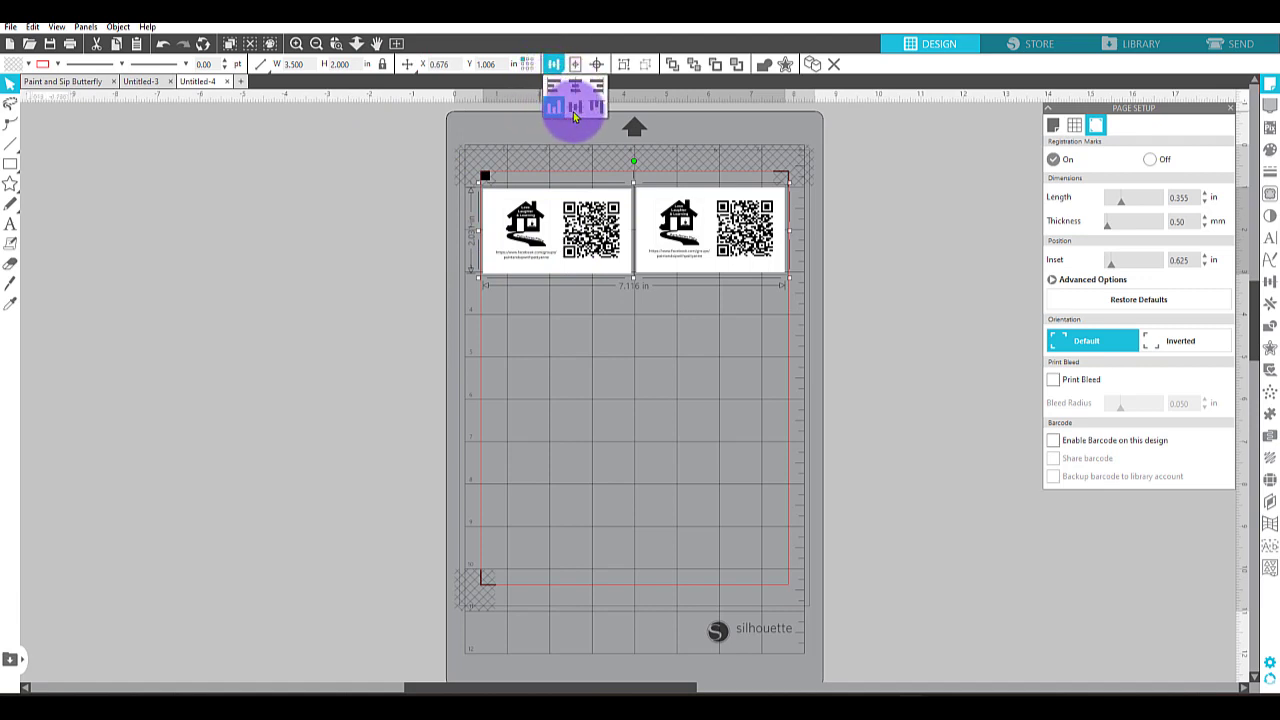
pyautogui.click(653, 356)
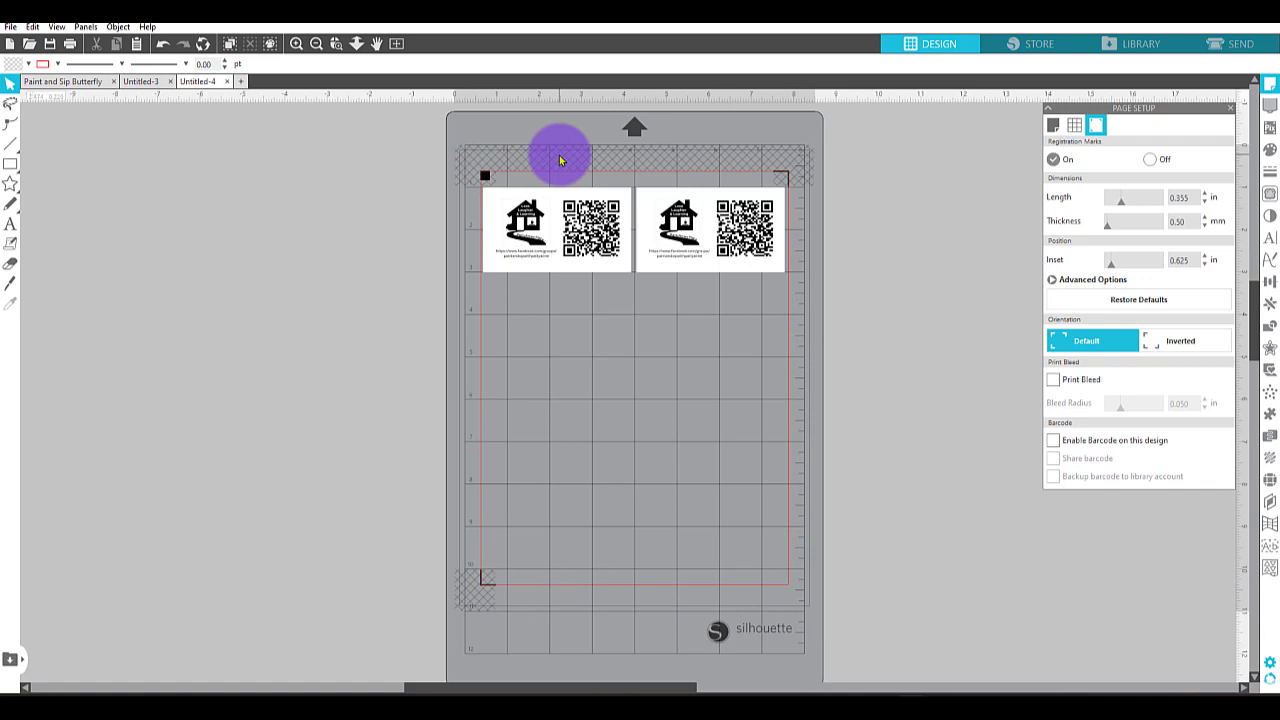
# Try a wider gap by nudging the right-hand card outward, and nudge it back to X 4.292 in.
pyautogui.click(704, 242)
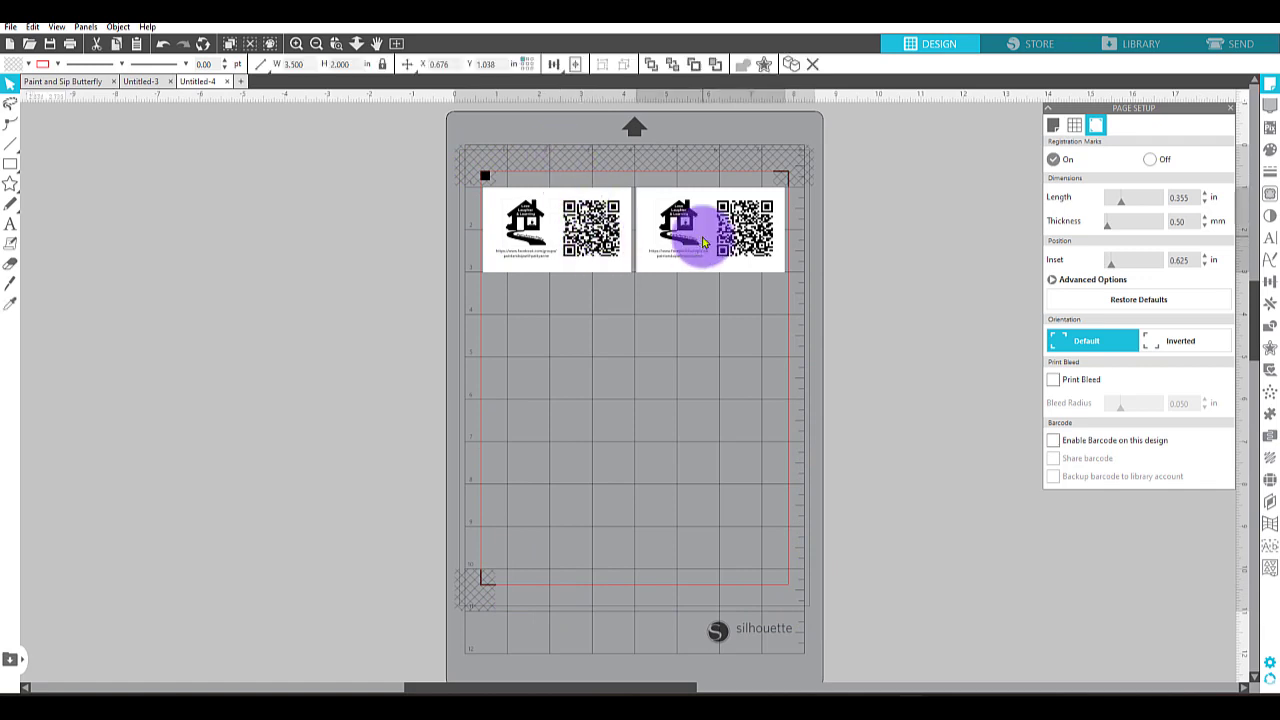
pyautogui.press('Right')
pyautogui.press('Right')
pyautogui.press('Right')
pyautogui.press('Right')
pyautogui.press('Right')
pyautogui.press('Right')
pyautogui.press('Right')
pyautogui.press('Right')
pyautogui.press('Right')
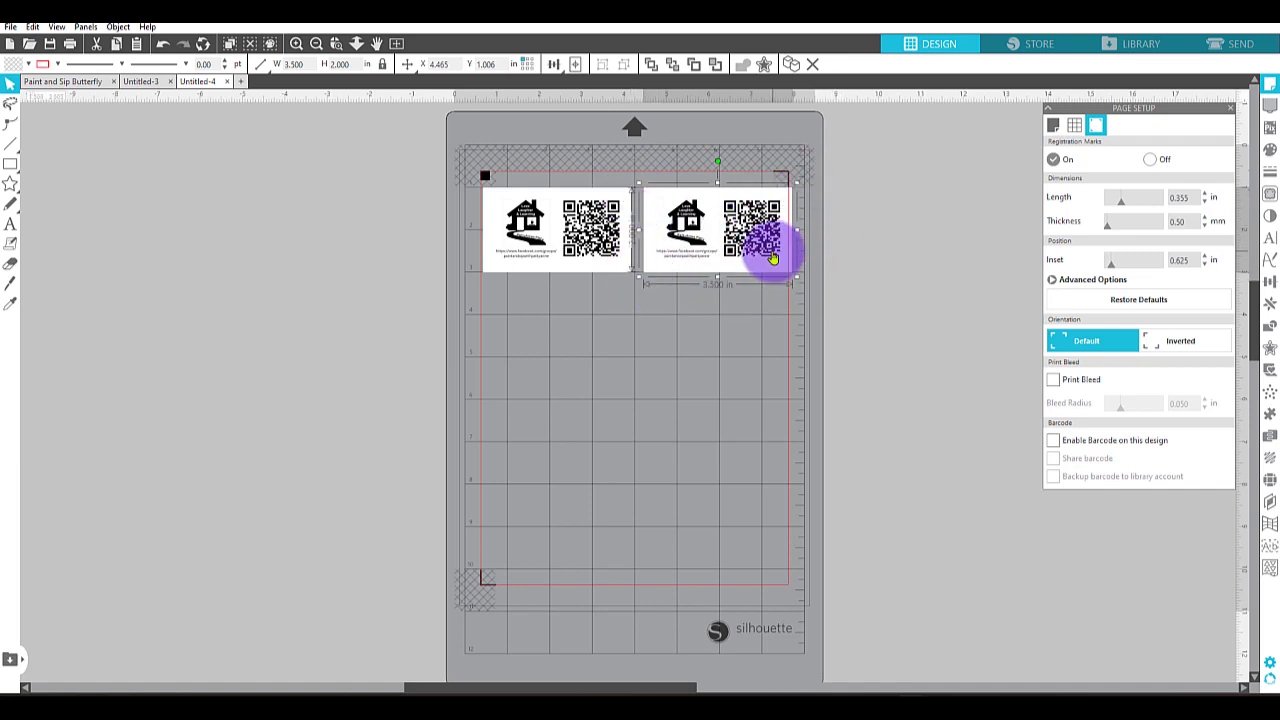
pyautogui.press('Left')
pyautogui.press('Left')
pyautogui.press('Left')
pyautogui.press('Left')
pyautogui.press('Left')
pyautogui.press('Left')
pyautogui.press('Left')
pyautogui.press('Left')
pyautogui.press('Left')
pyautogui.press('Left')
pyautogui.press('Left')
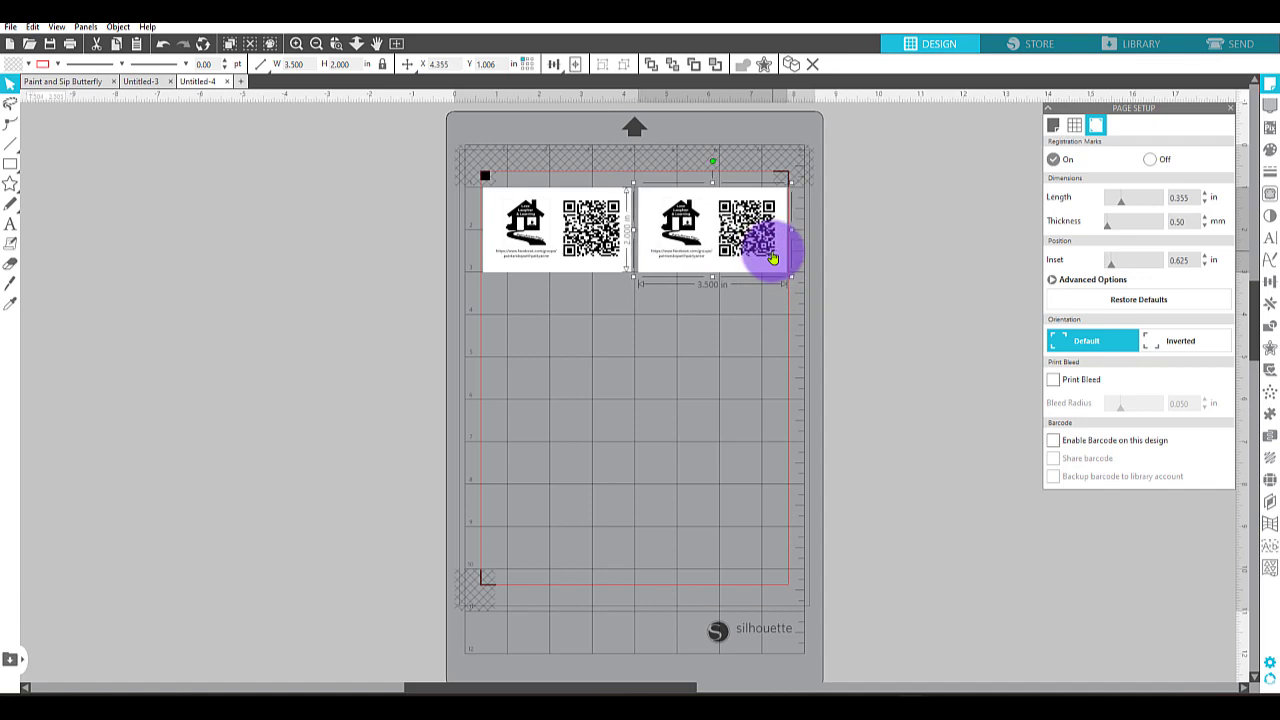
pyautogui.press('Left')
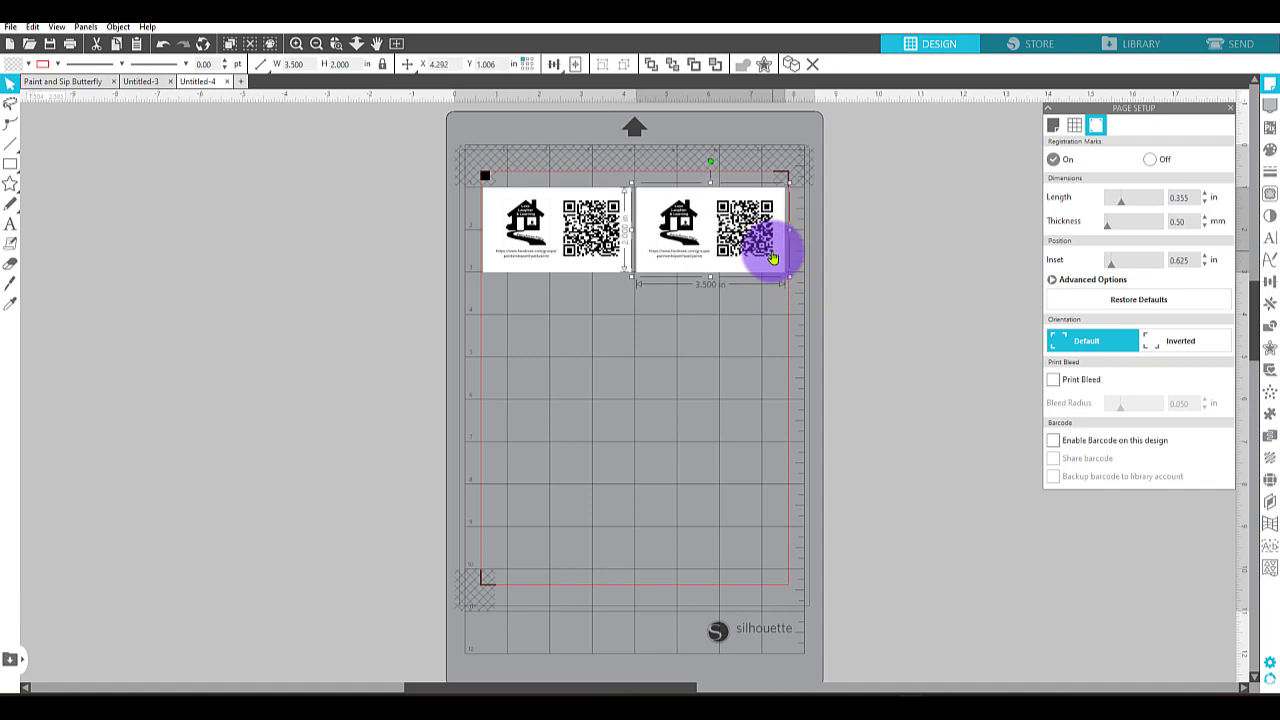
pyautogui.click(862, 243)
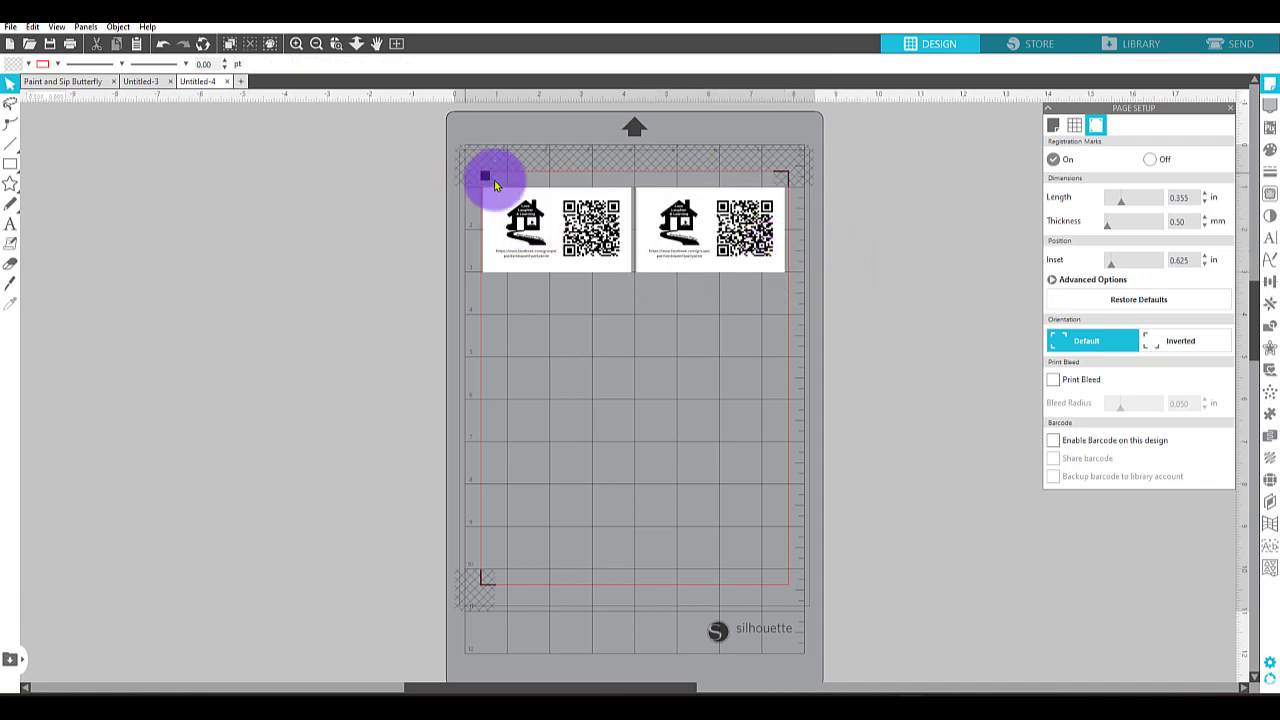
# Select both cards in the row and group them.
pyautogui.hotkey('ctrl', 'a')
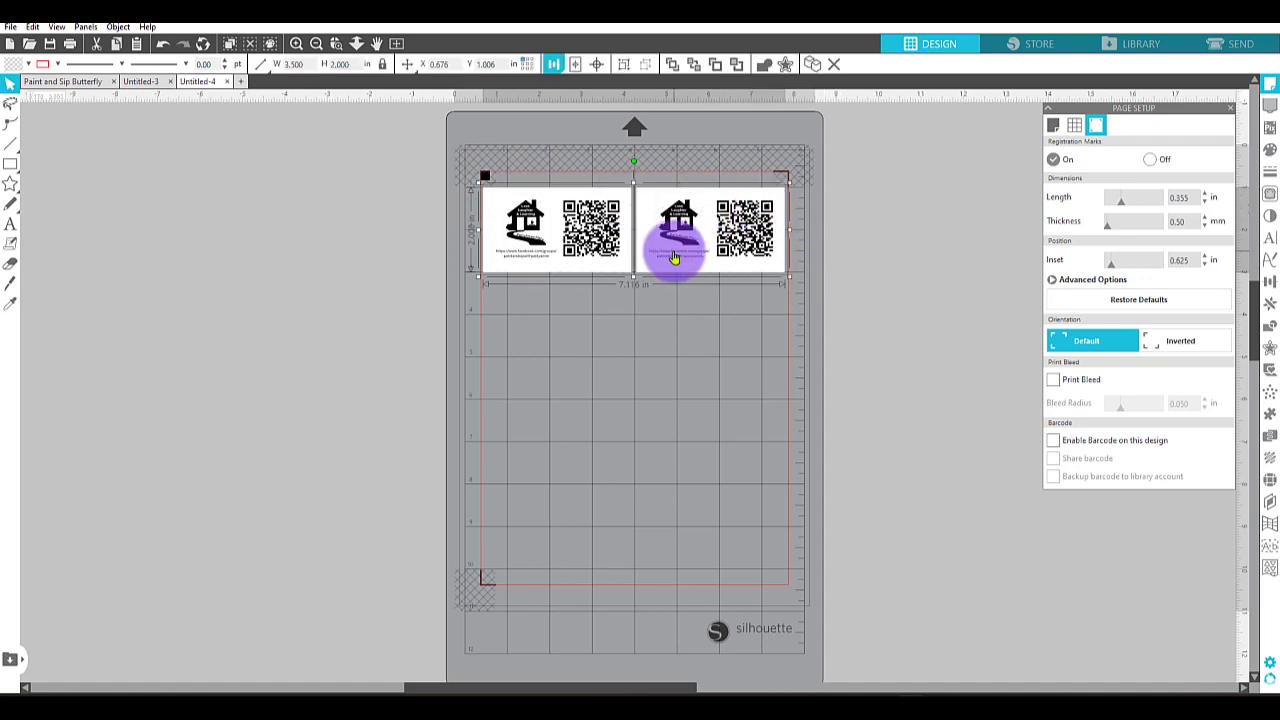
pyautogui.rightClick(675, 258)
pyautogui.click(729, 480)
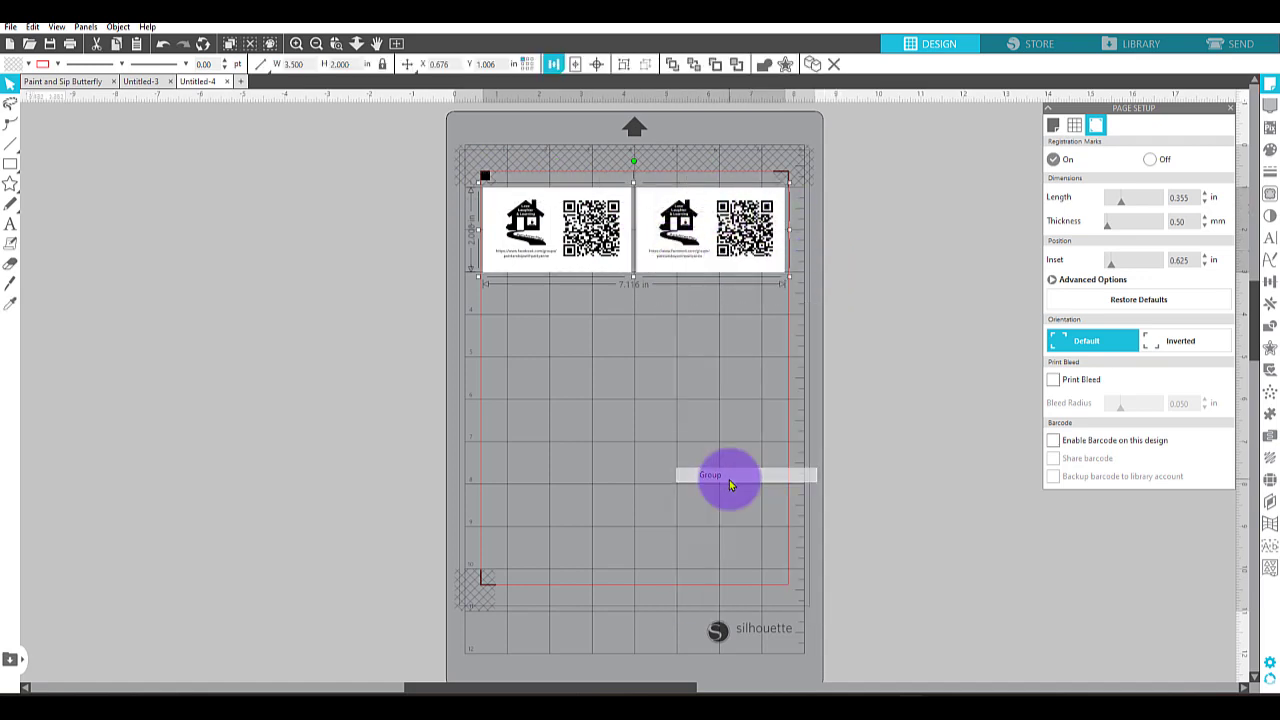
# Duplicate the grouped row and place the copy directly beneath the first row, within the cut border.
pyautogui.rightClick(595, 258)
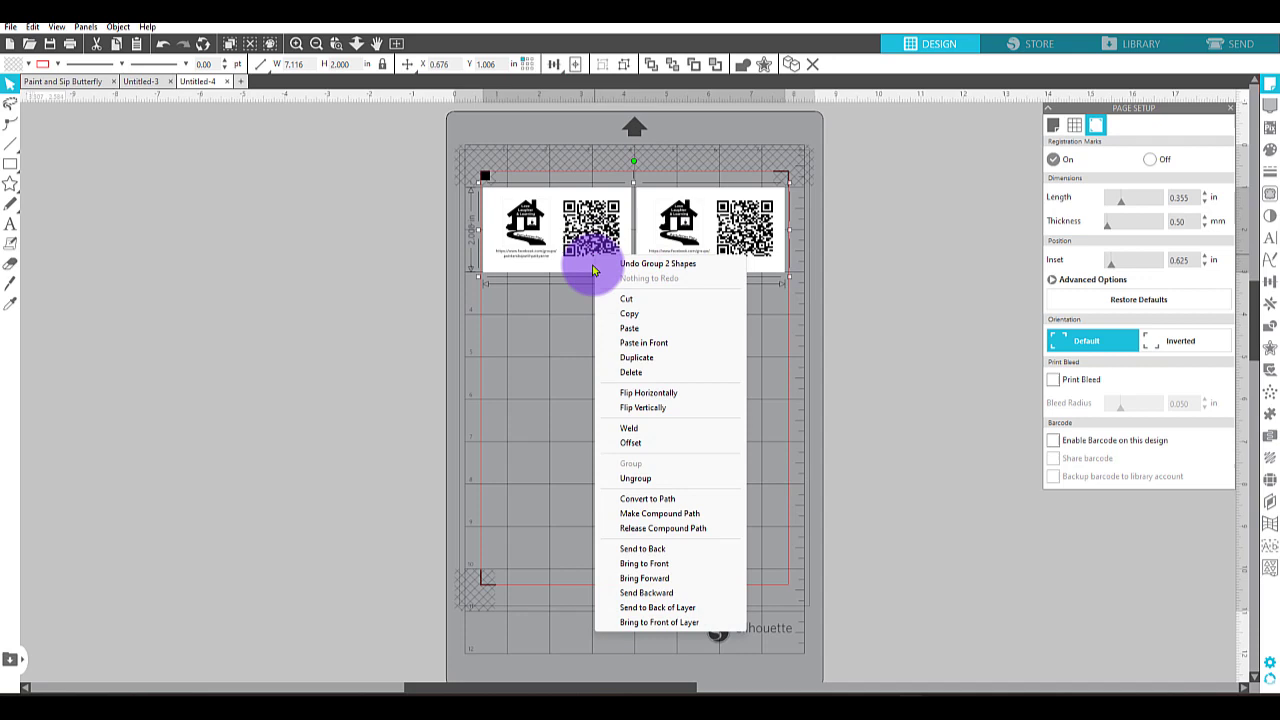
pyautogui.click(640, 358)
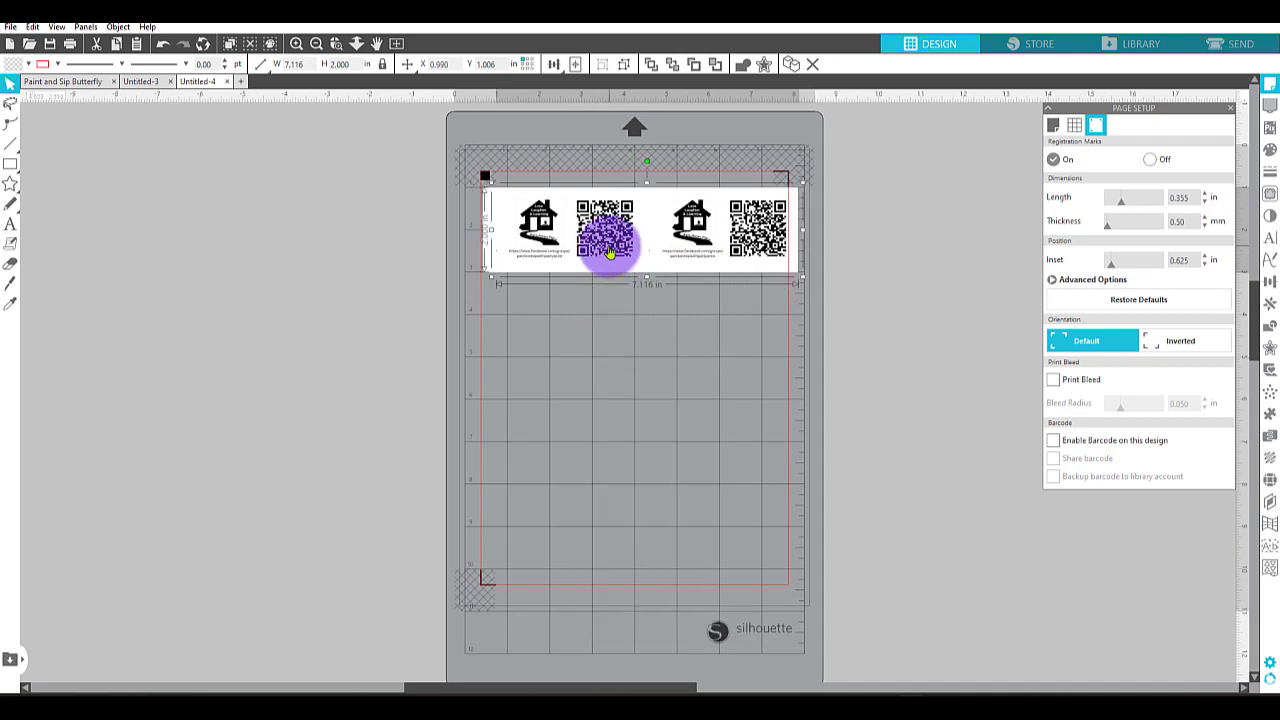
pyautogui.moveTo(610, 252); pyautogui.dragTo(557, 343)
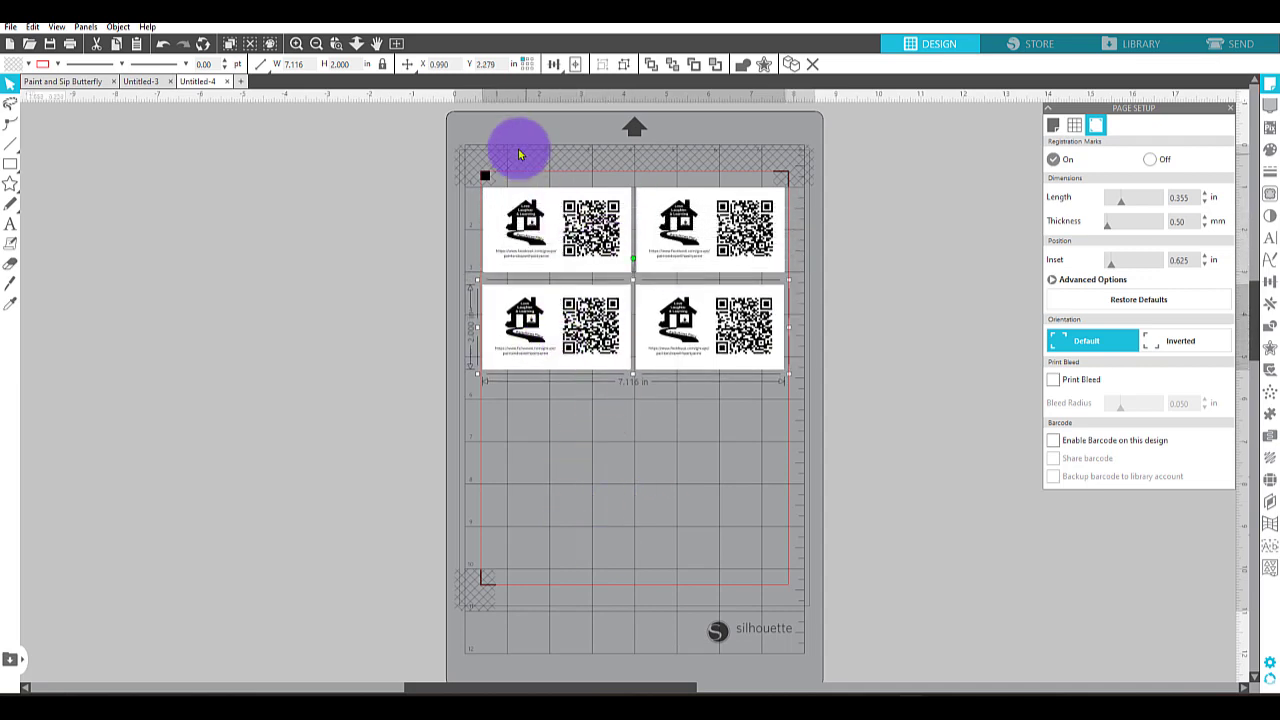
# Left-align the two rows of cards and nudge them up together to Y 0.896 in.
pyautogui.moveTo(793, 348); pyautogui.dragTo(832, 432)
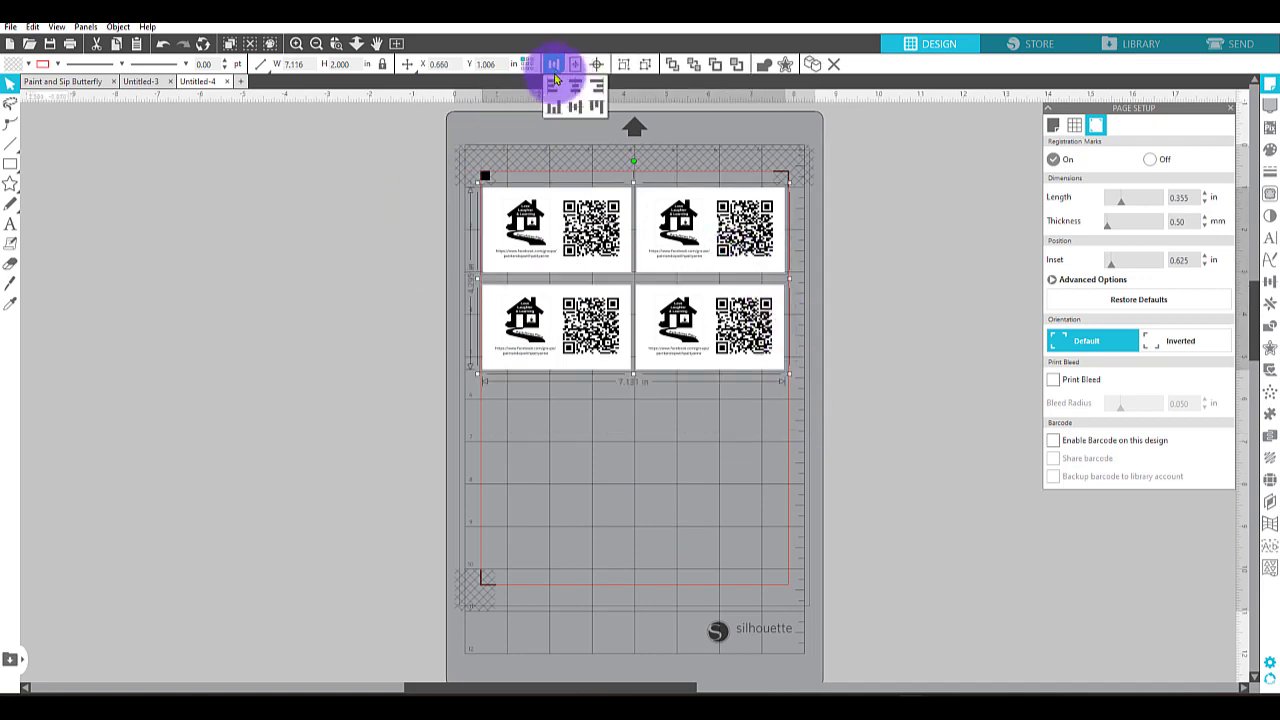
pyautogui.click(556, 93)
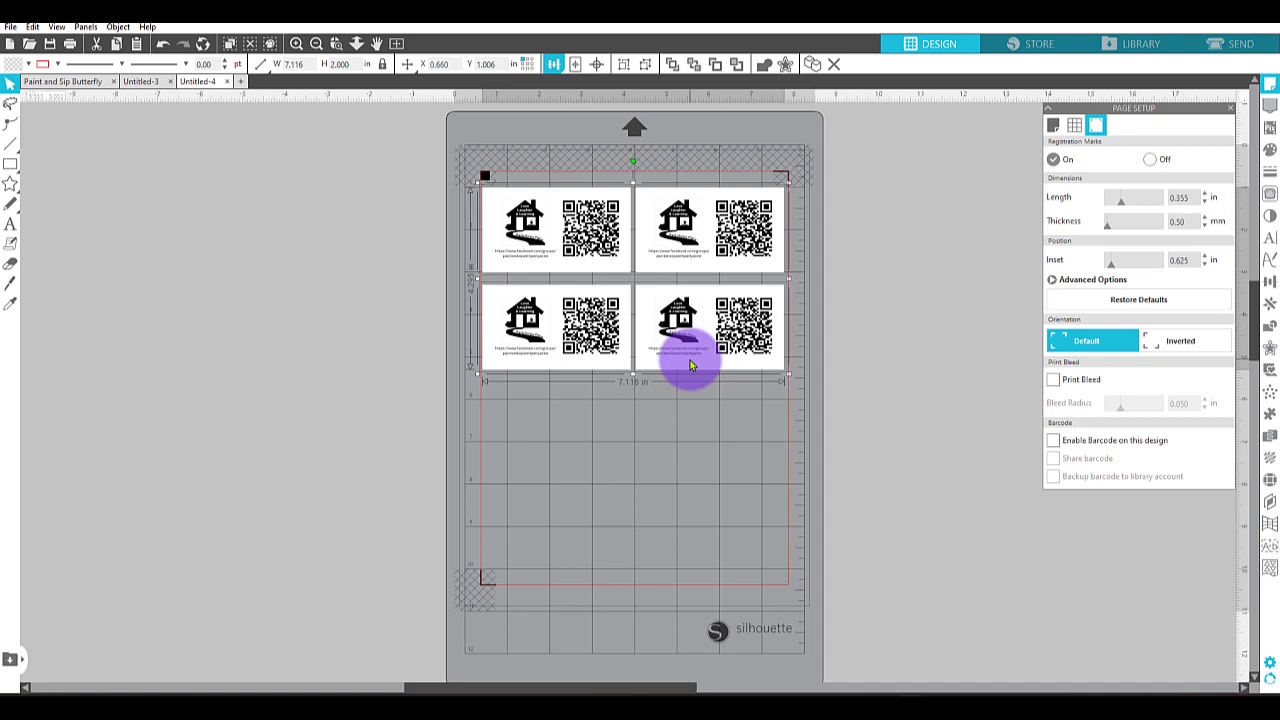
pyautogui.press('Up')
pyautogui.press('Up')
pyautogui.press('Up')
pyautogui.press('Up')
pyautogui.press('Up')
pyautogui.press('Up')
pyautogui.press('Up')
pyautogui.press('Up')
pyautogui.press('Up')
pyautogui.press('Up')
pyautogui.press('Up')
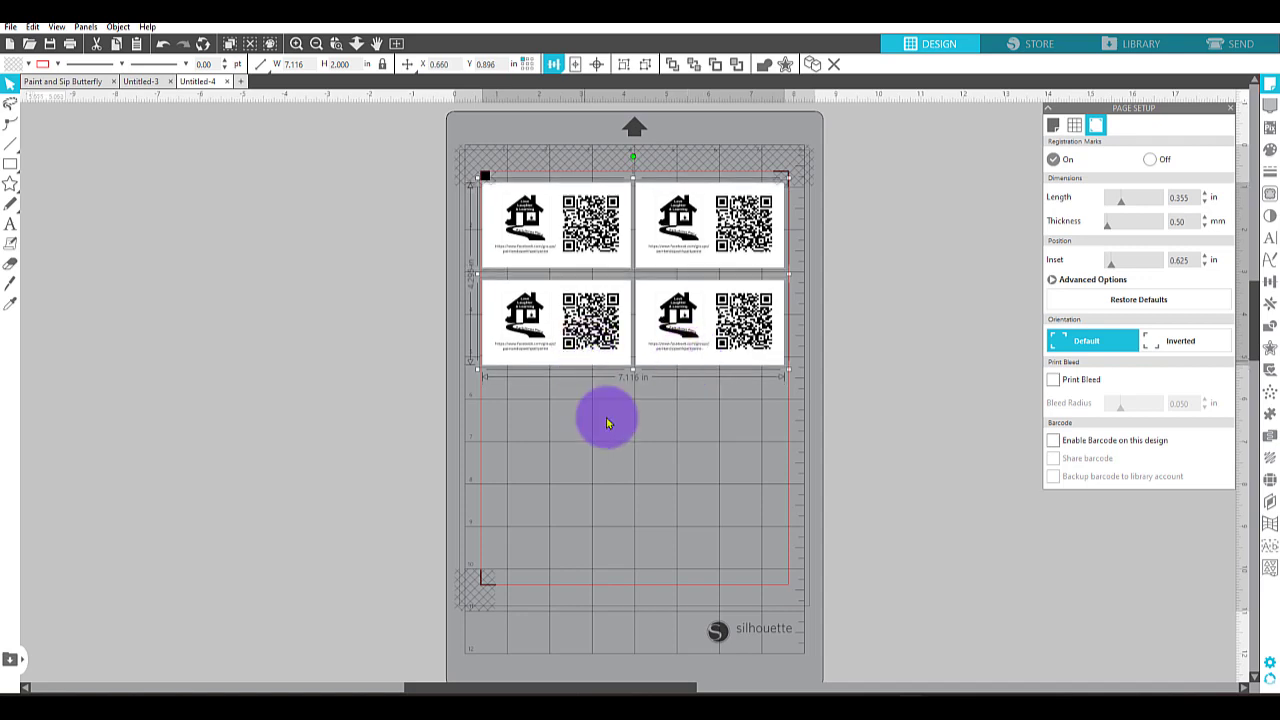
pyautogui.click(624, 453)
# Move the second row up close to the first, to about Y 3.018 in, and left-align both rows.
pyautogui.moveTo(700, 311); pyautogui.dragTo(698, 303)
pyautogui.moveTo(470, 167); pyautogui.dragTo(686, 251)
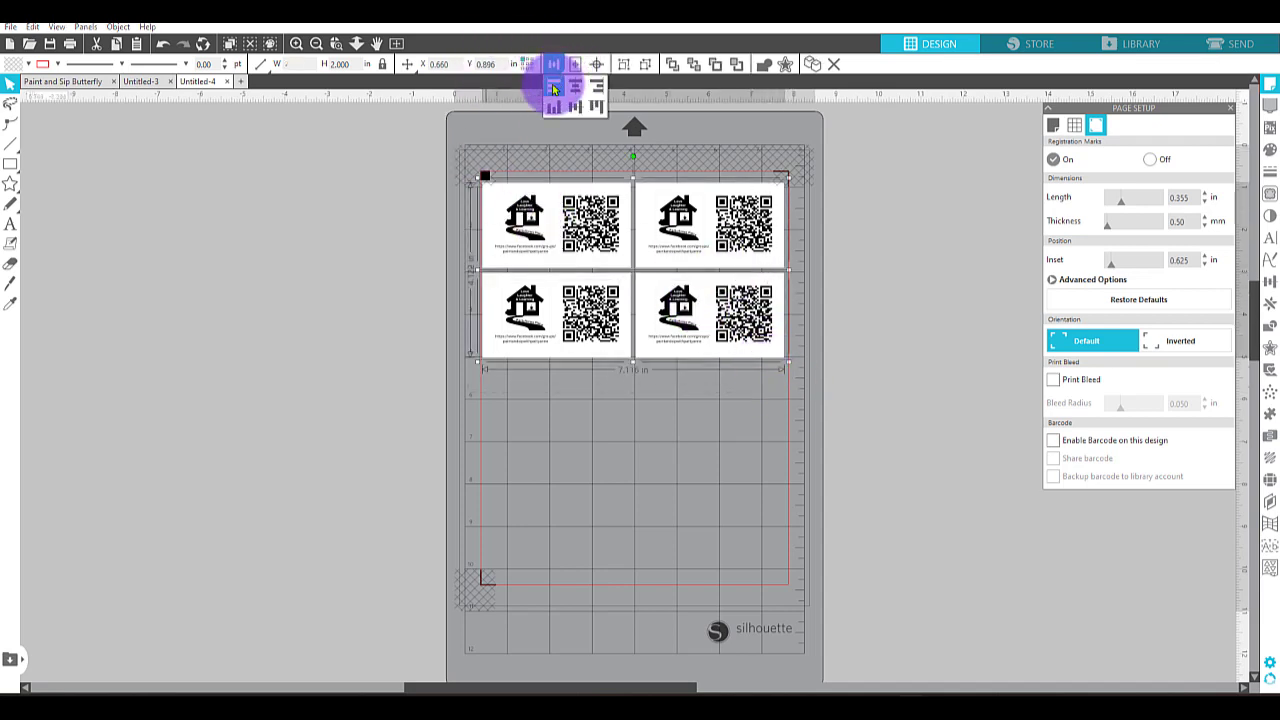
pyautogui.click(553, 90)
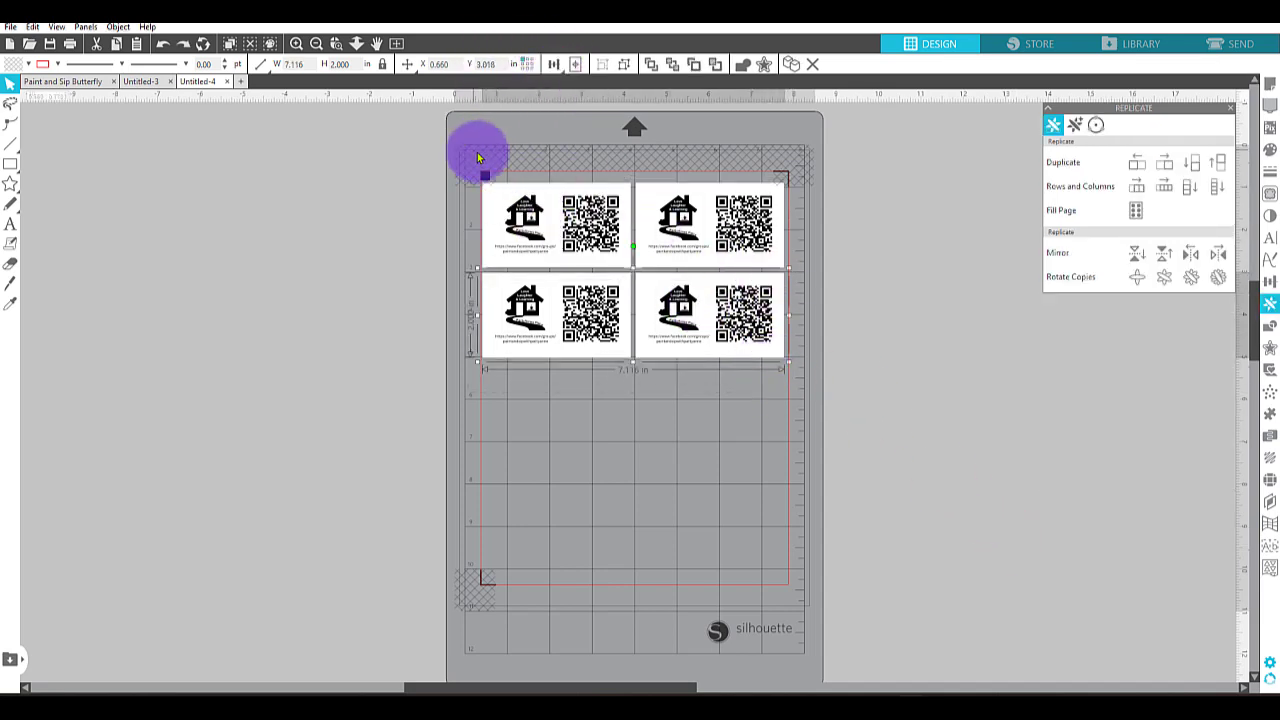
# Select both rows of cards and duplicate them directly below to make four rows.
pyautogui.moveTo(478, 157); pyautogui.dragTo(808, 386)
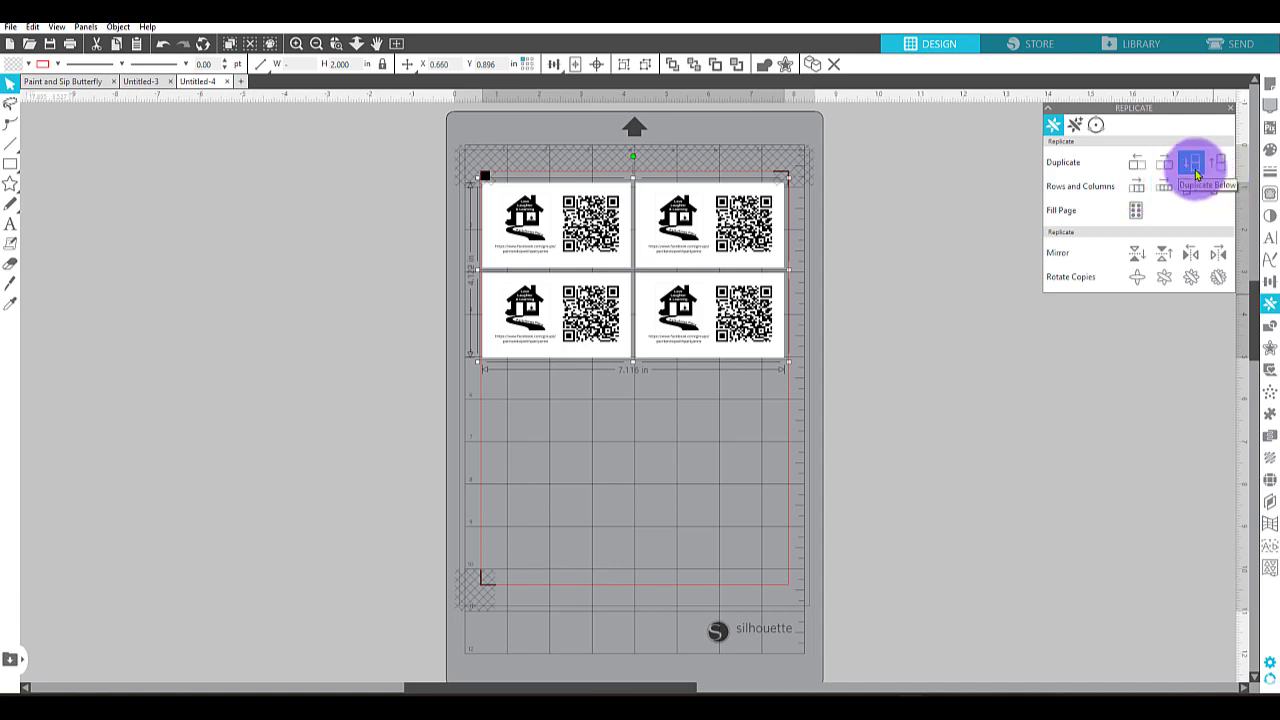
pyautogui.click(1193, 168)
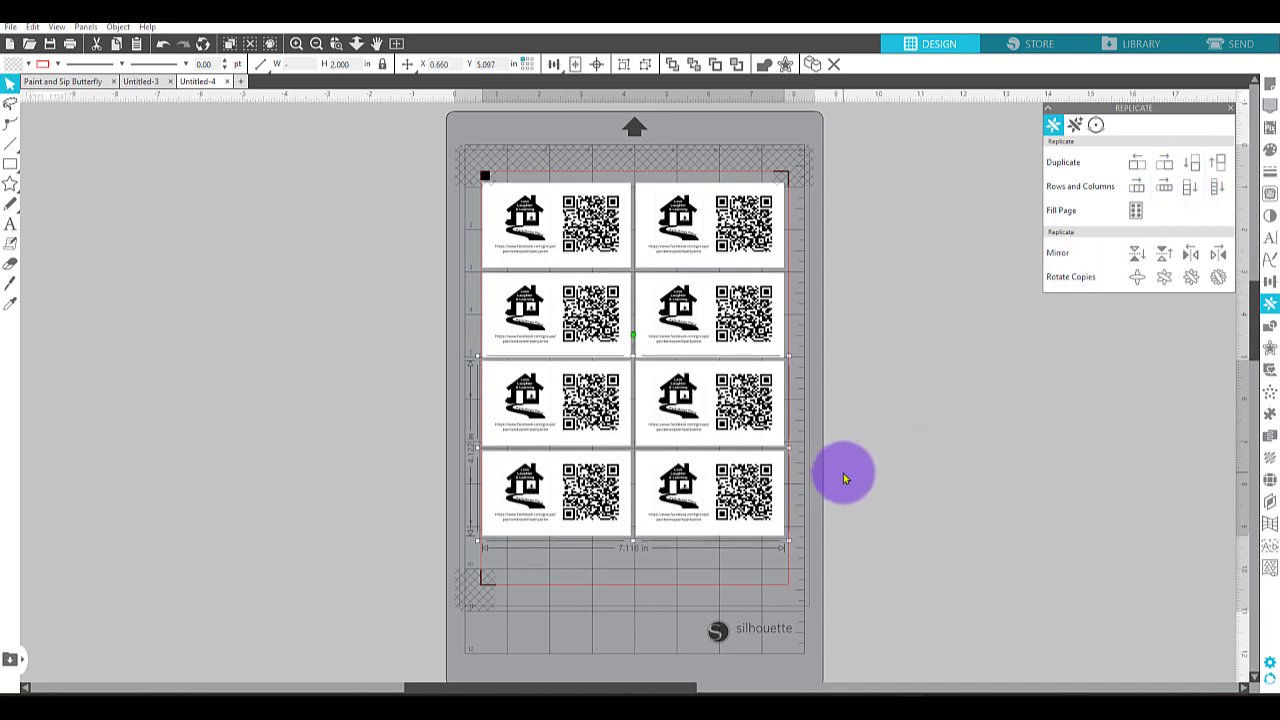
pyautogui.click(870, 466)
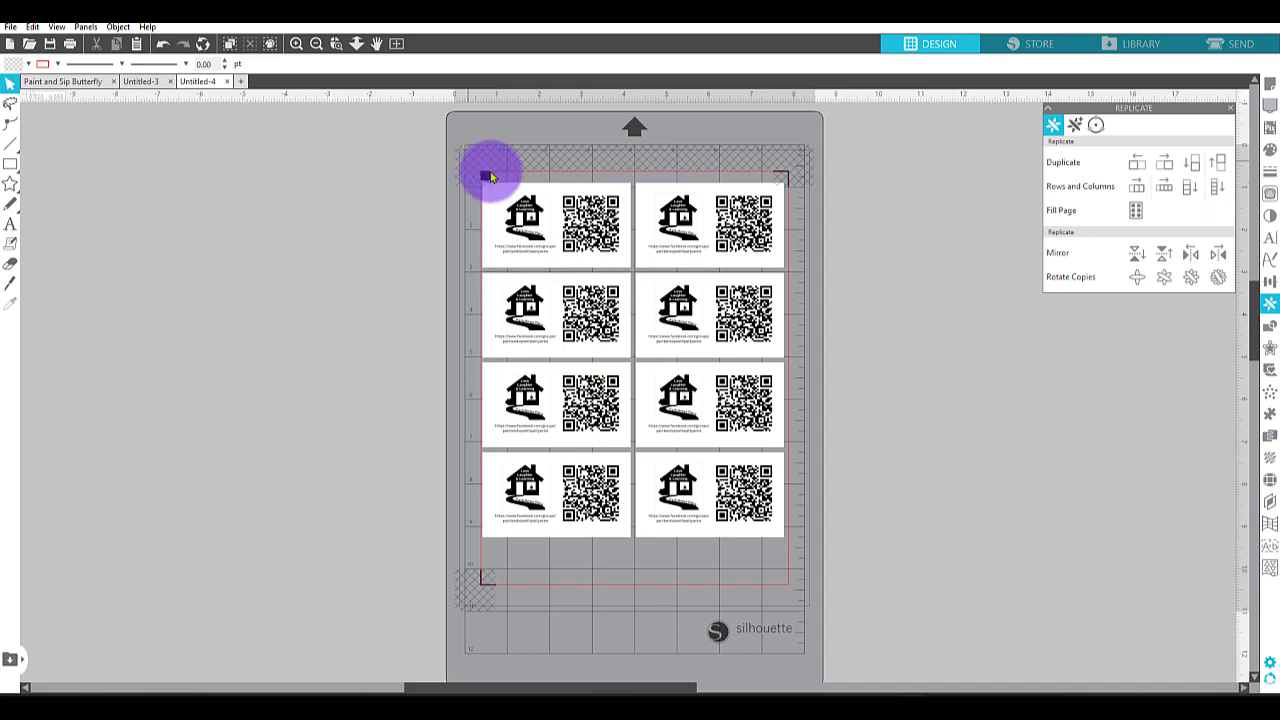
# Select all four rows of cards and nudge them down together to Y 1.038 in, within the cut border.
pyautogui.moveTo(486, 177); pyautogui.dragTo(749, 514)
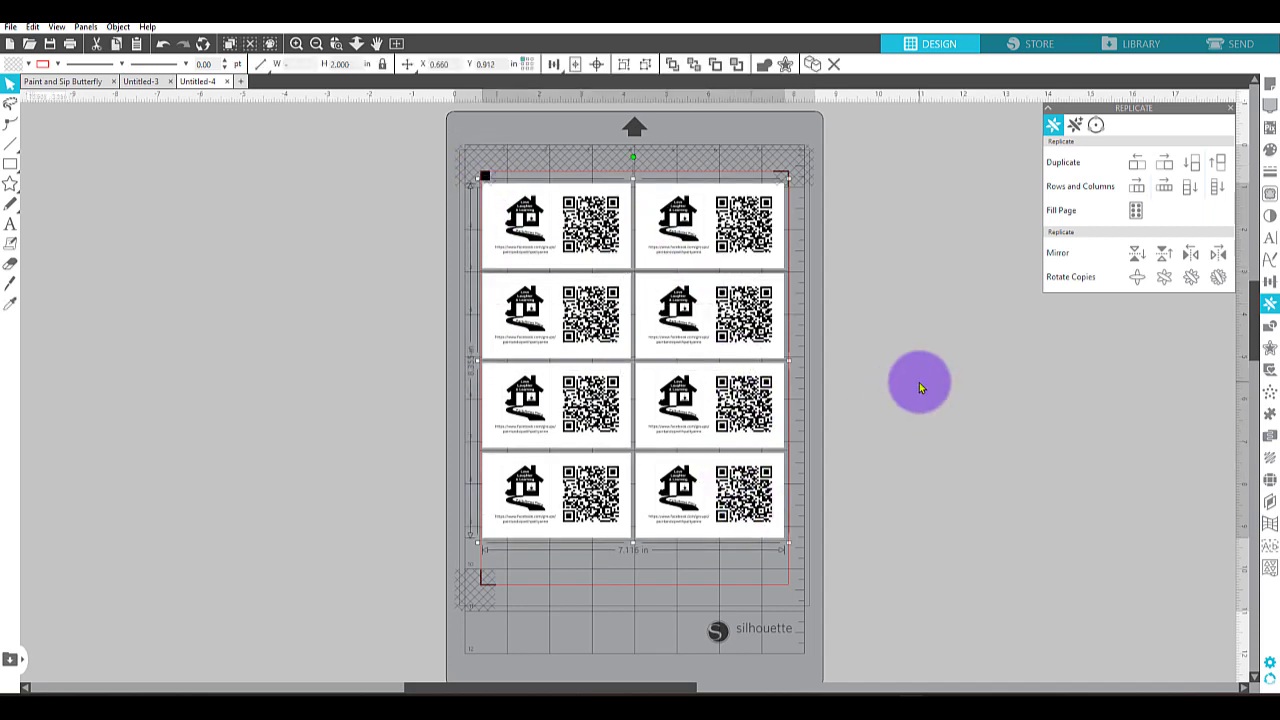
pyautogui.press('Down')
pyautogui.press('Down')
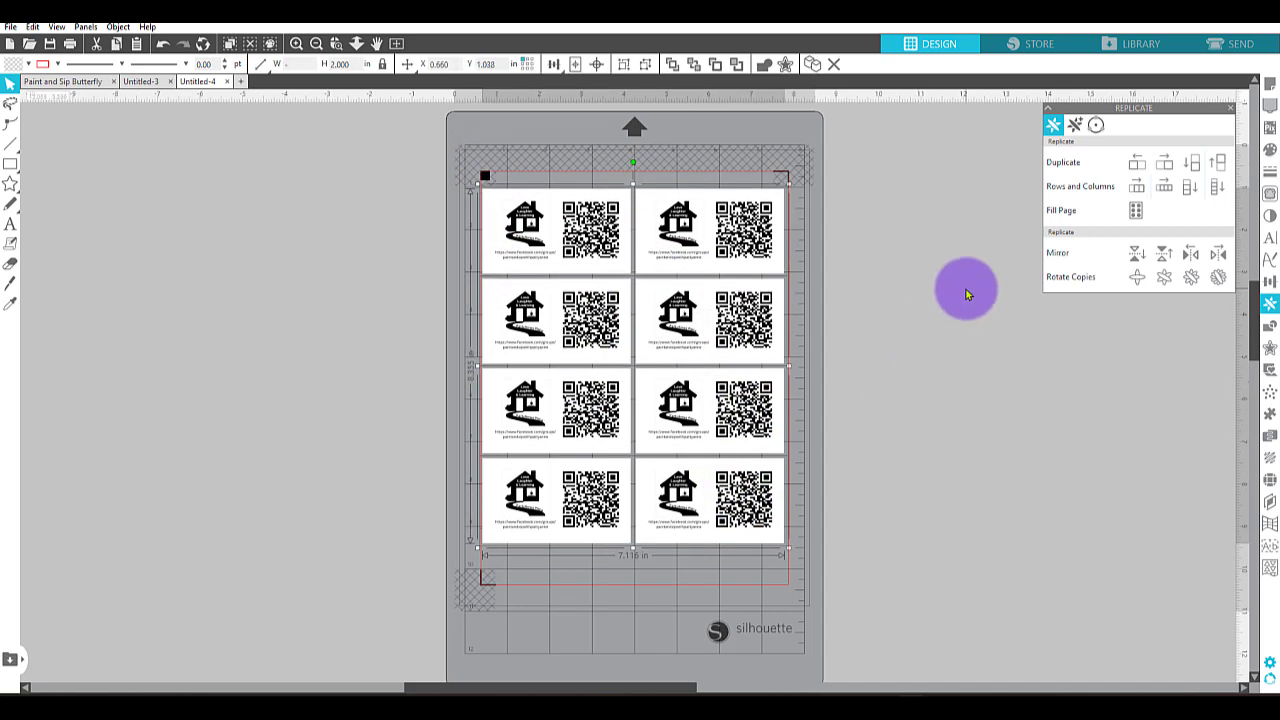
pyautogui.click(929, 301)
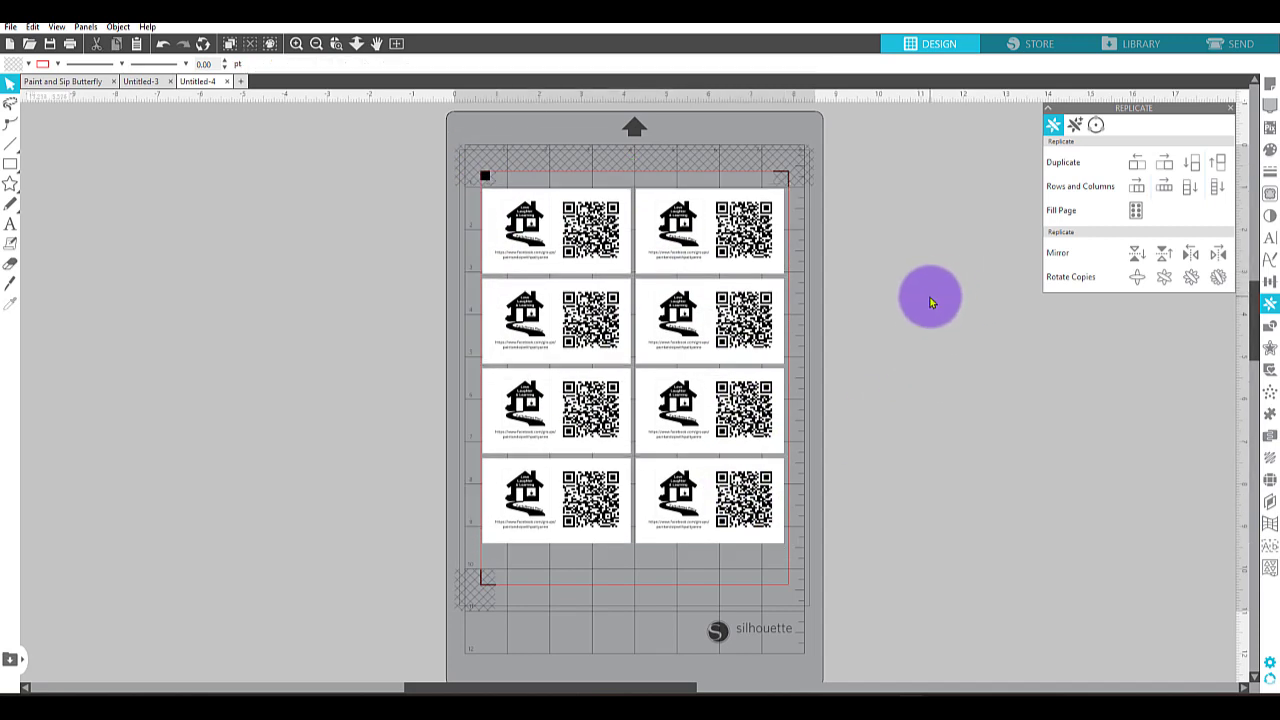
# Examine the card layout and registration marks in the print preview, then close it without printing.
pyautogui.click(11, 28)
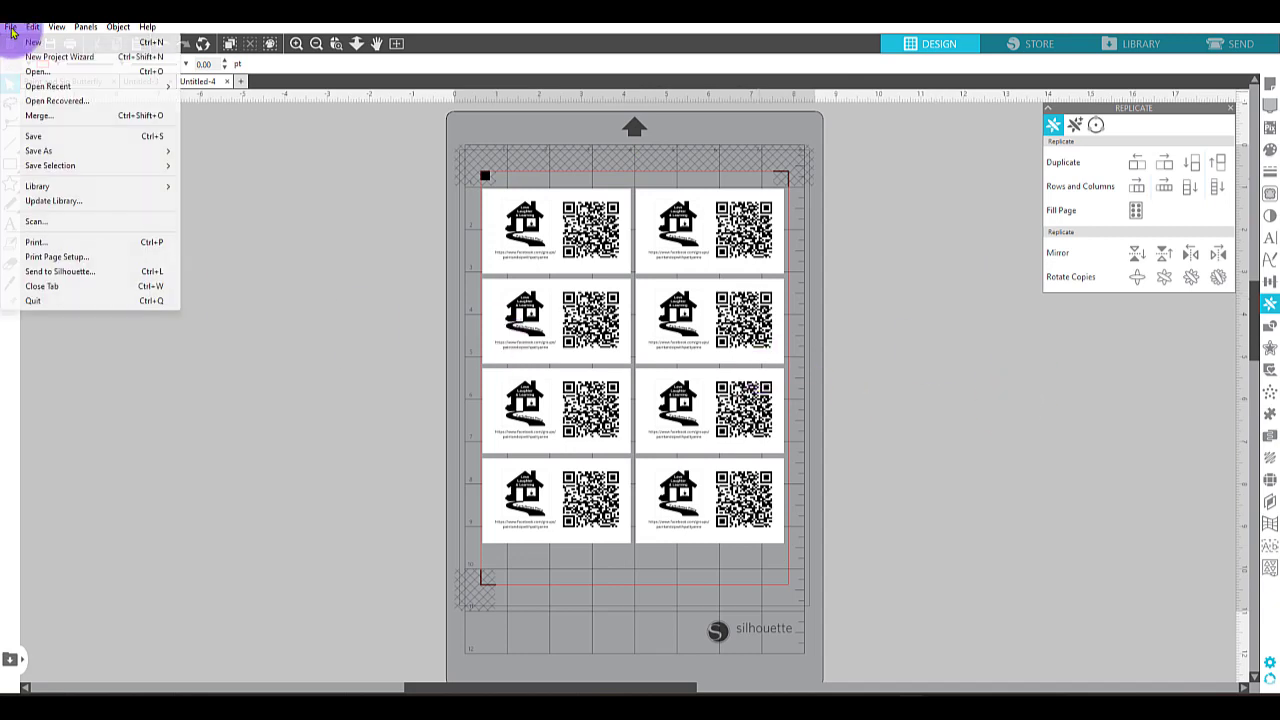
pyautogui.click(35, 242)
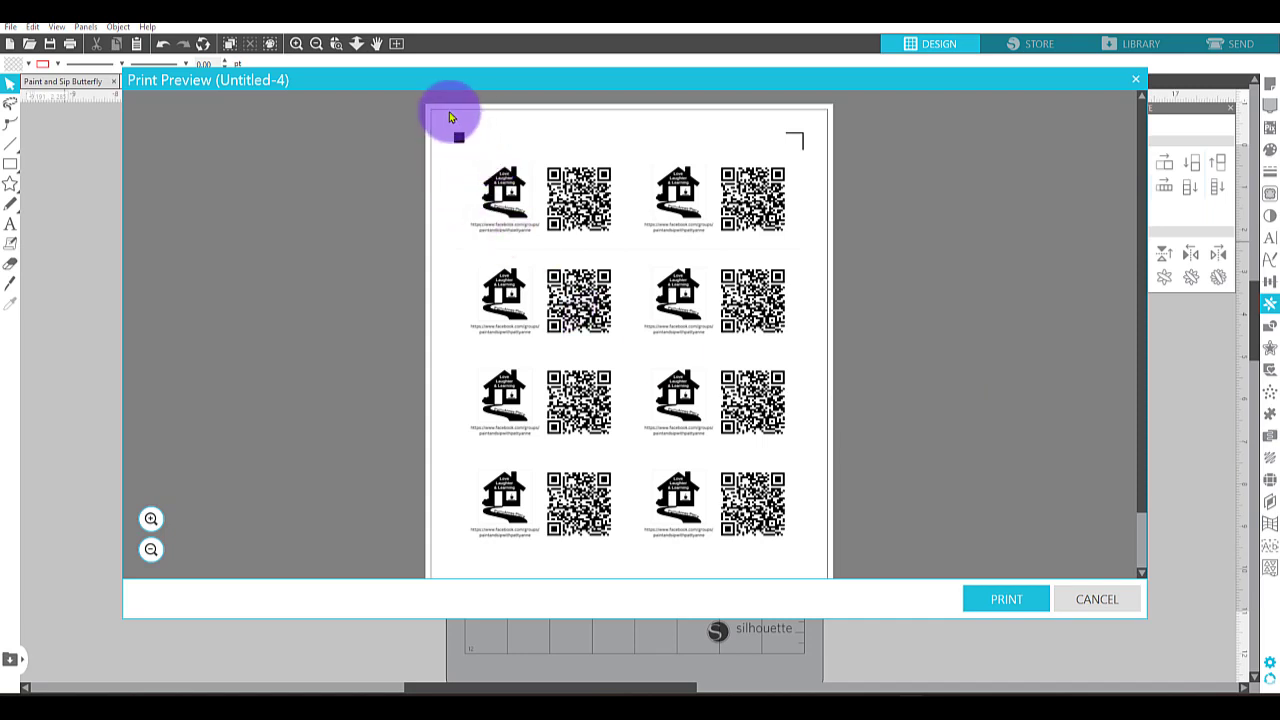
pyautogui.scroll(-2, 900, 420)
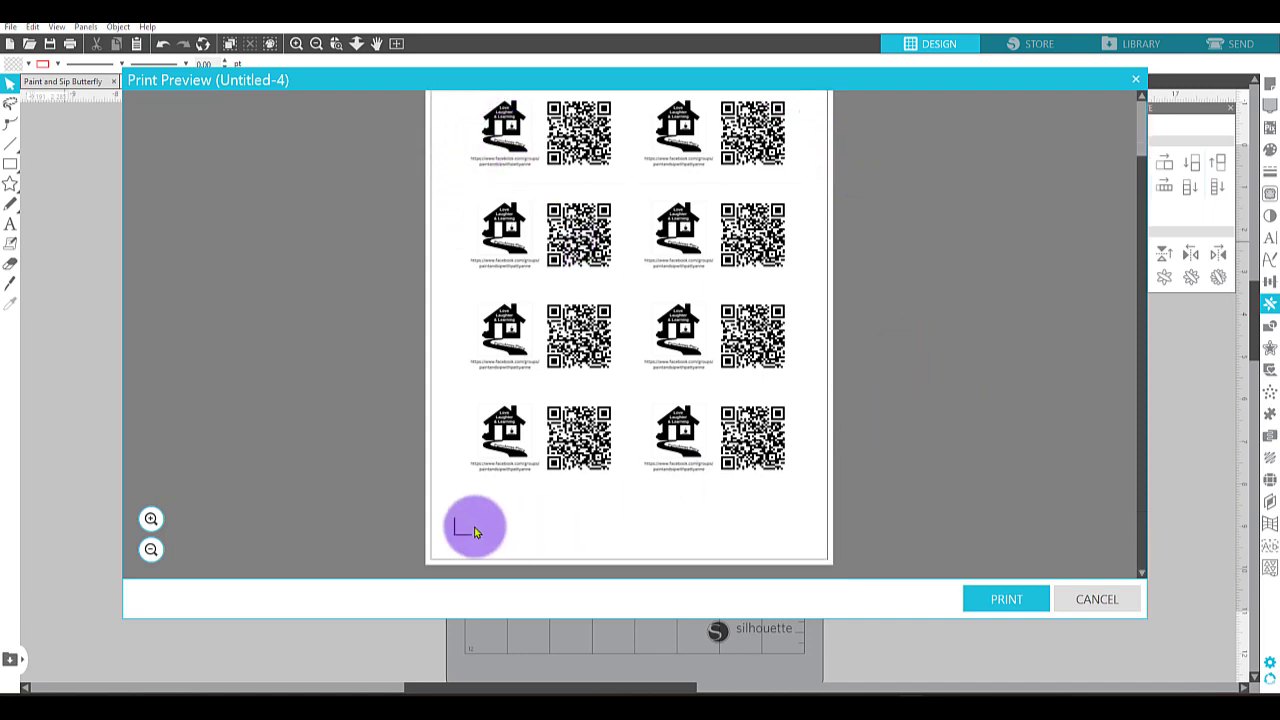
pyautogui.scroll(2, 757, 400)
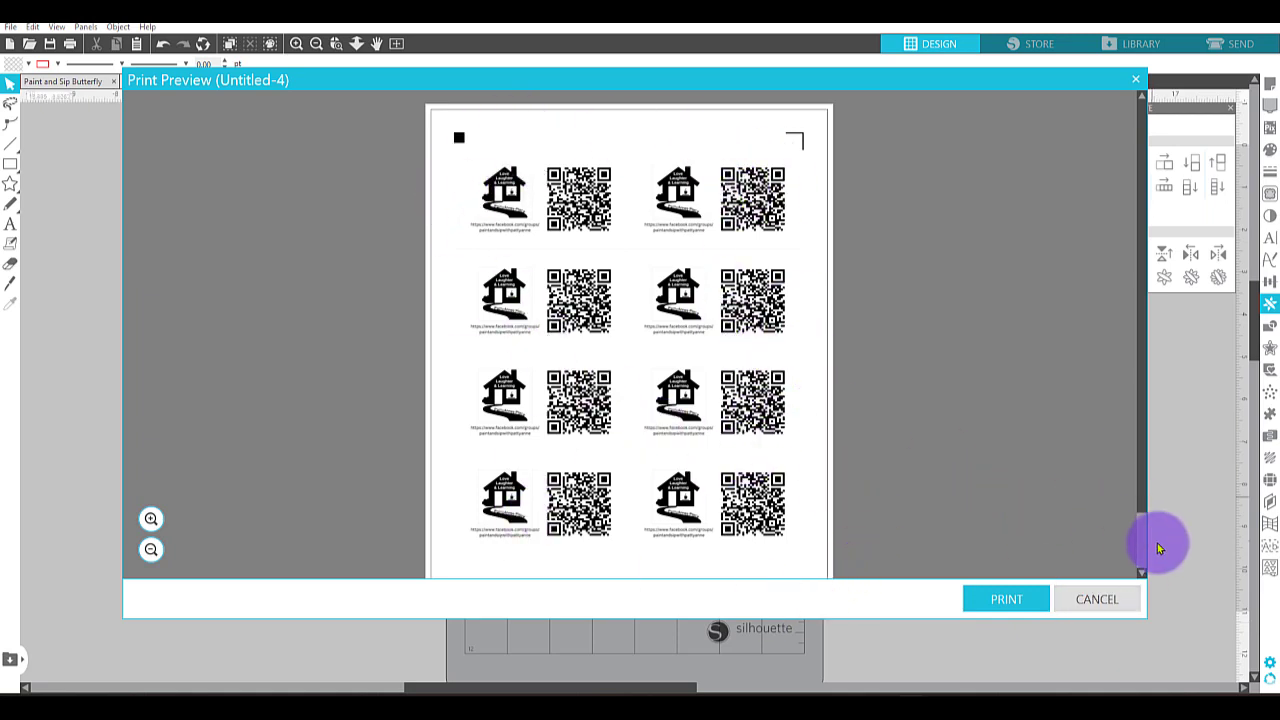
pyautogui.click(1097, 598)
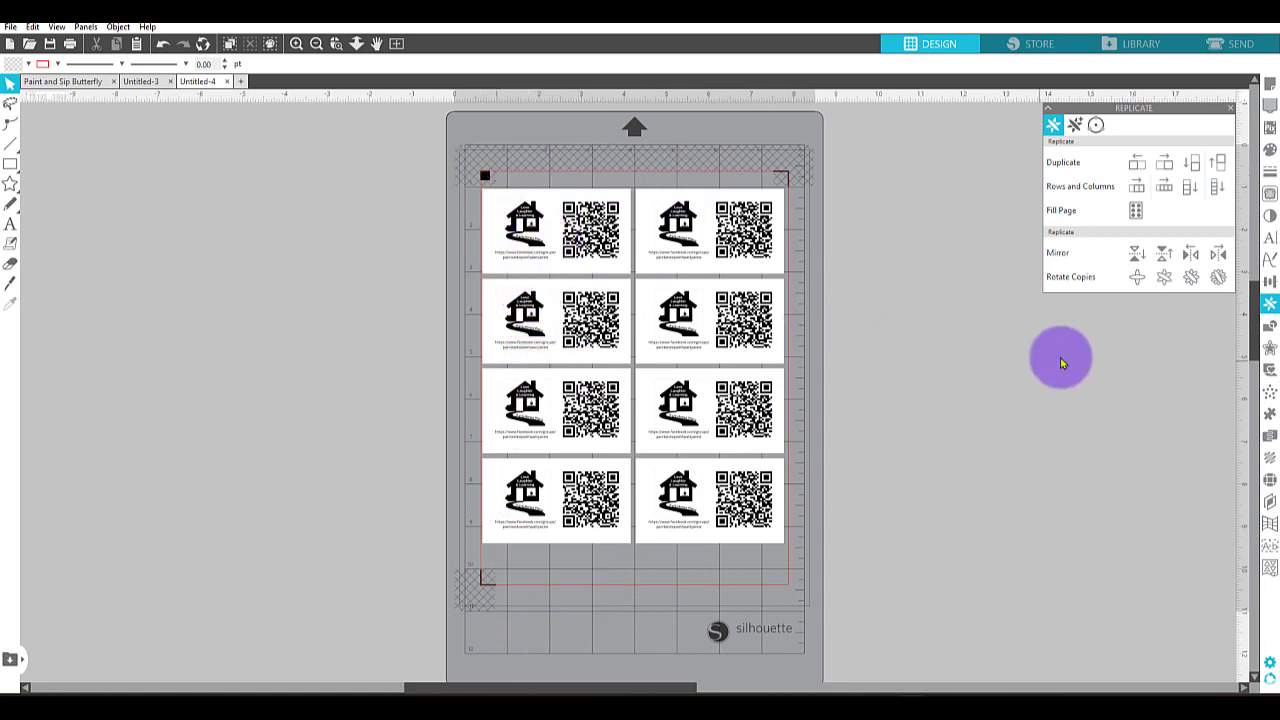
# Go to the cut send setup, select all eight cards and set them to Cut Edge.
pyautogui.click(1241, 45)
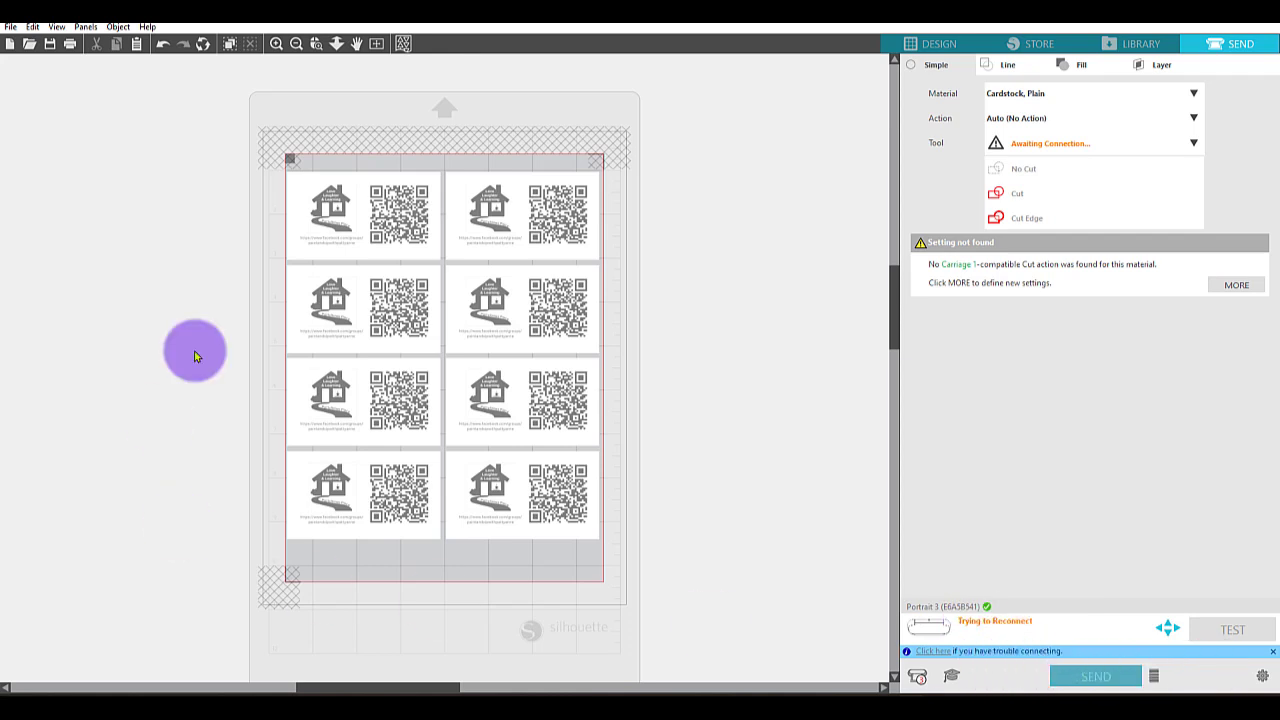
pyautogui.moveTo(232, 128); pyautogui.dragTo(628, 588)
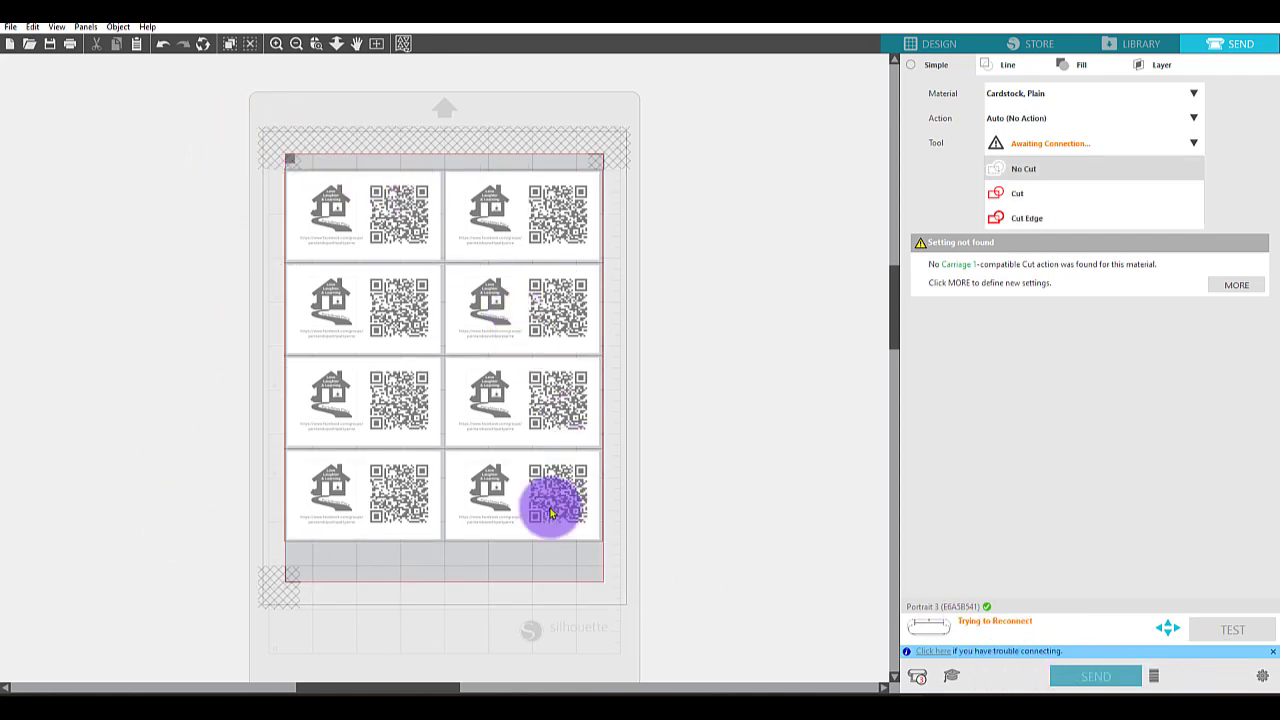
pyautogui.click(1050, 218)
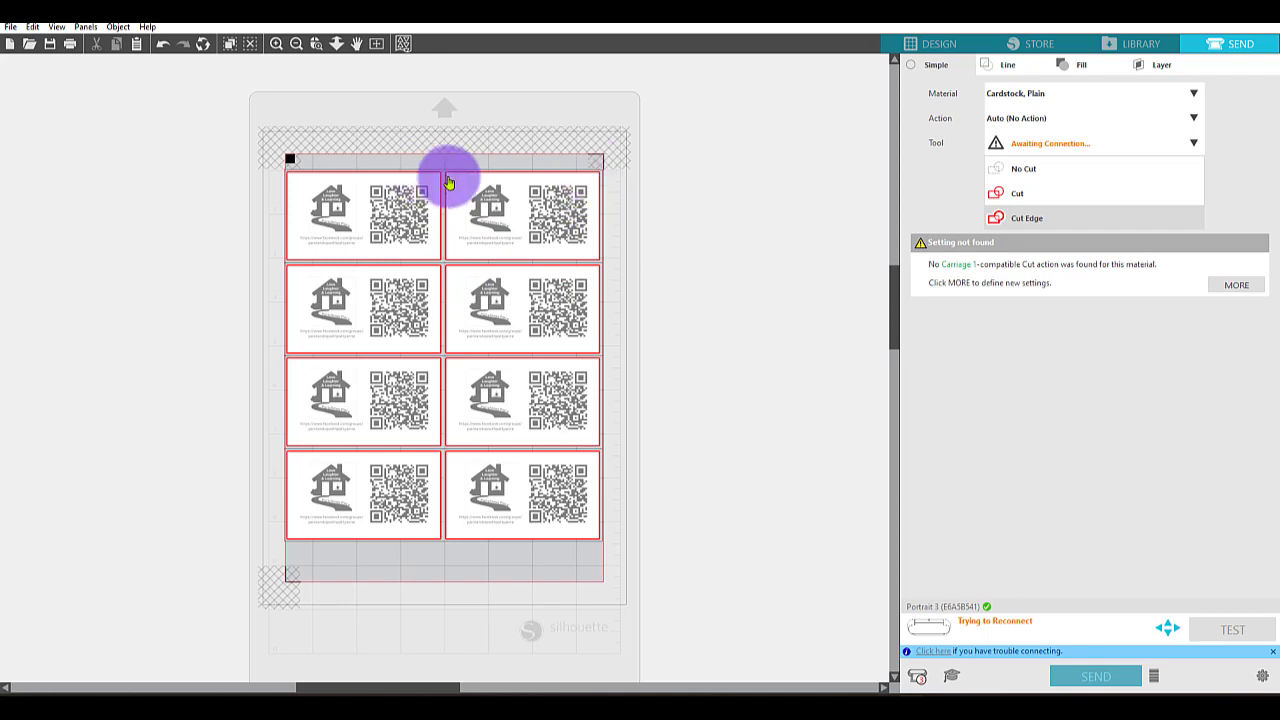
# Set the cutting material to Sticker Paper, White.
pyautogui.click(1035, 93)
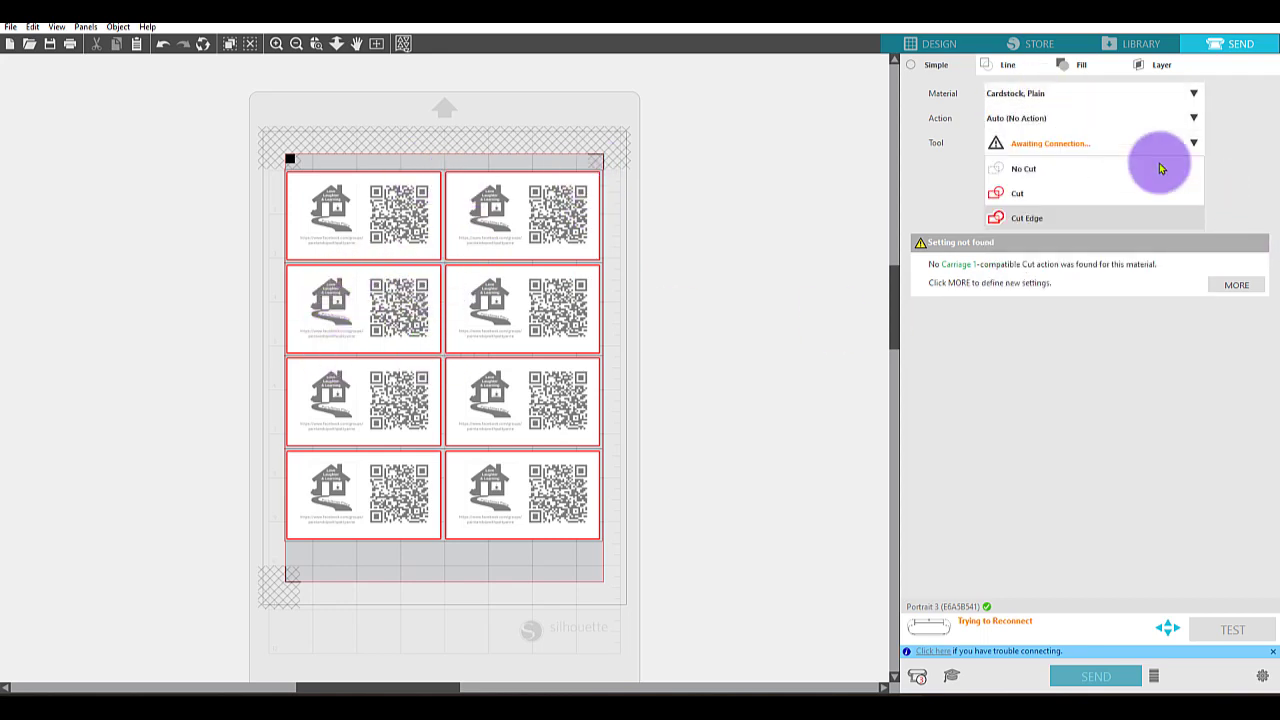
pyautogui.click(1086, 94)
pyautogui.moveTo(1200, 163); pyautogui.dragTo(1190, 395)
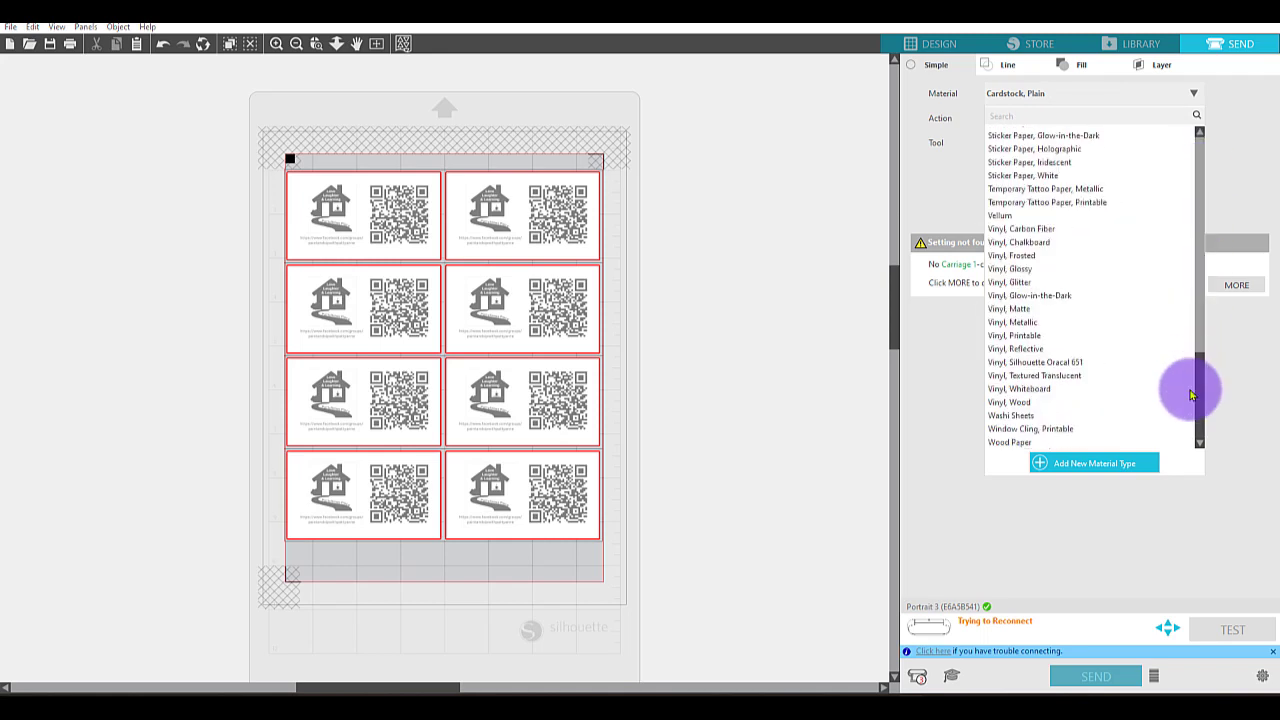
pyautogui.click(1050, 180)
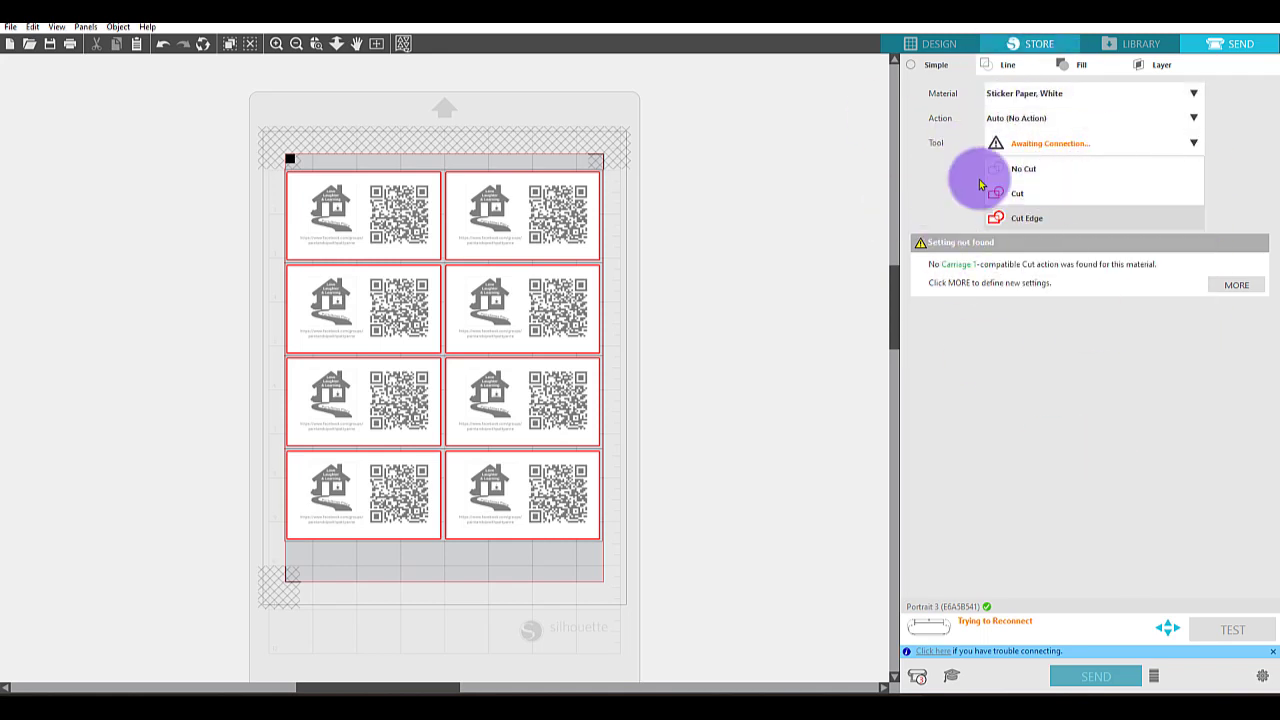